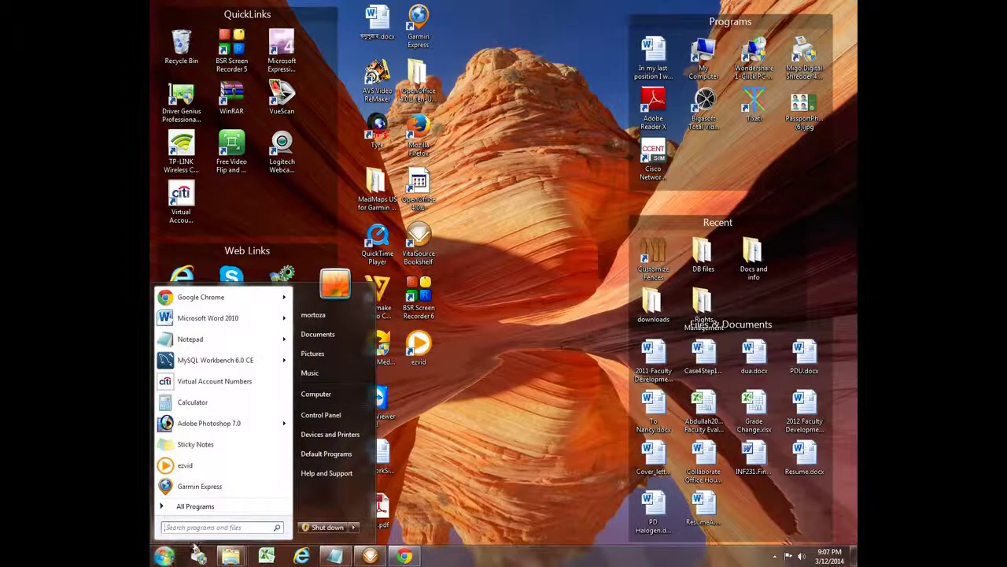
- Launch MySQL Workbench, create a new data model, and add an EER diagram to it
click(211, 362)
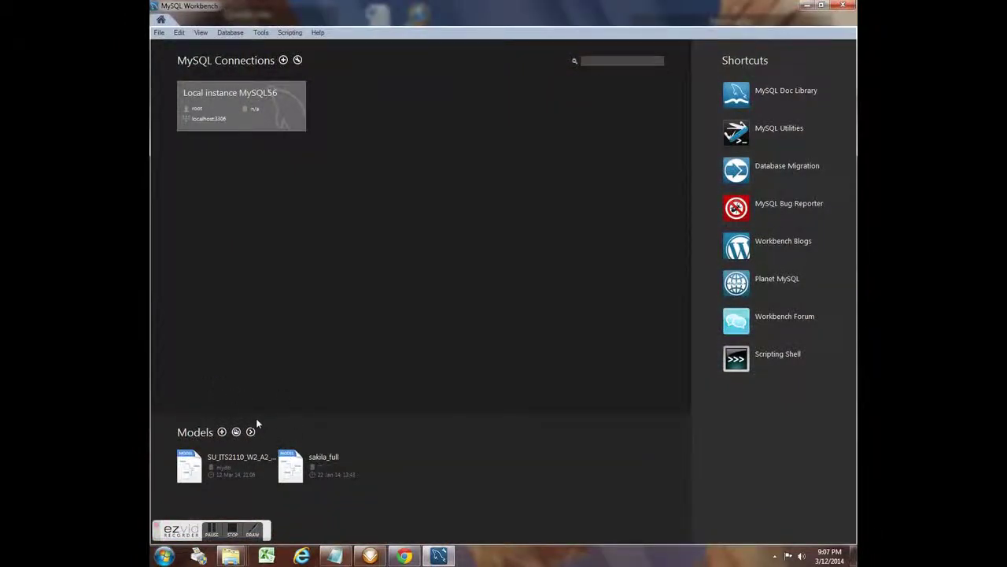
click(222, 432)
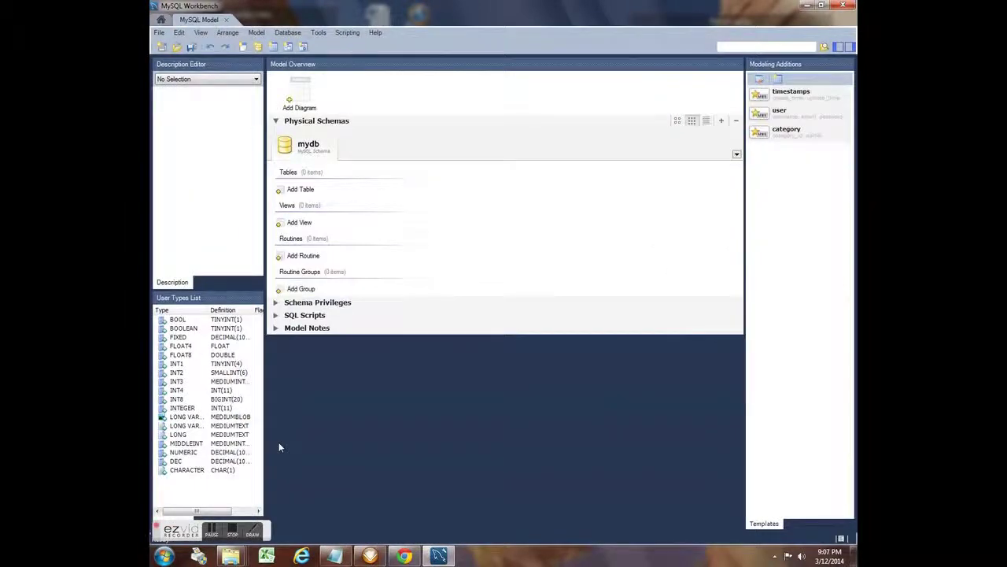
double_click(297, 107)
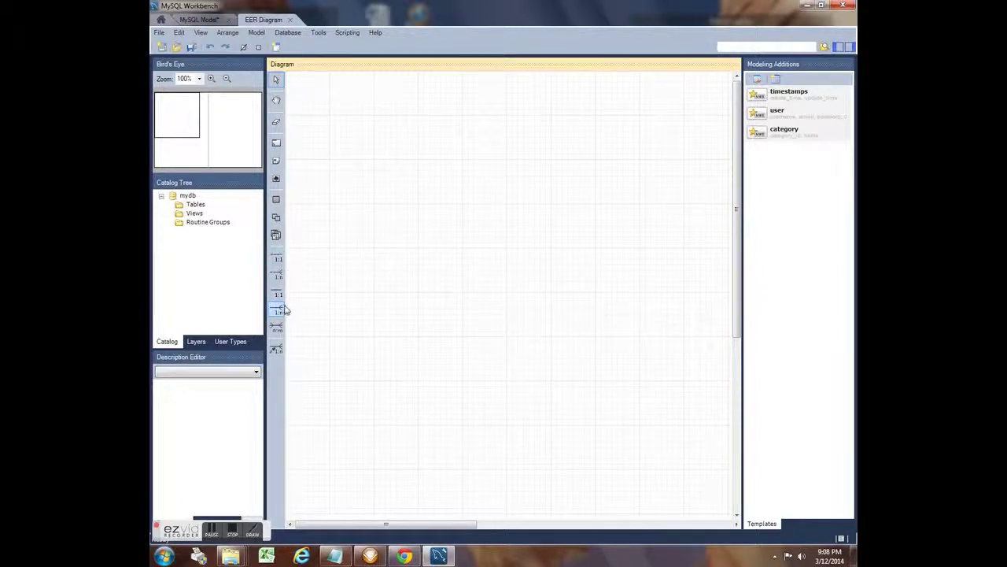
- Consult the browser assignment's mailing and contact information requirement, then add a category template table to the Workbench diagram and name it ABC_CLIENT
click(406, 556)
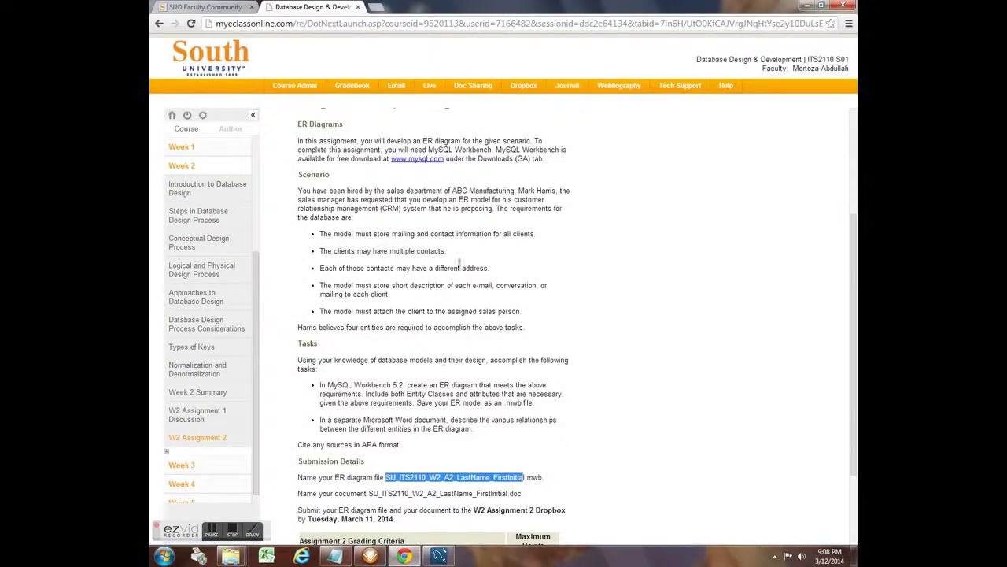
drag(546, 236, 321, 236)
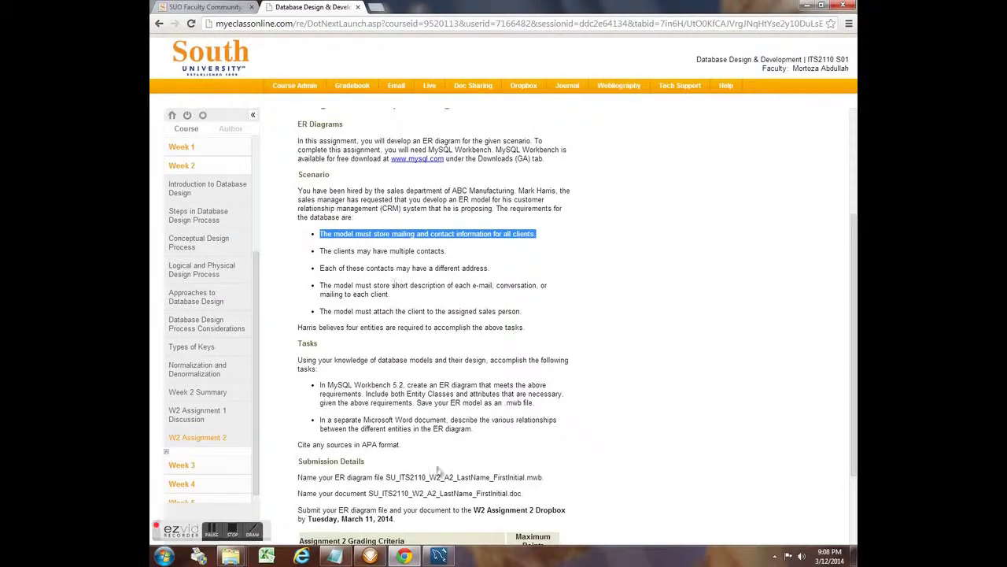
click(447, 558)
double_click(768, 135)
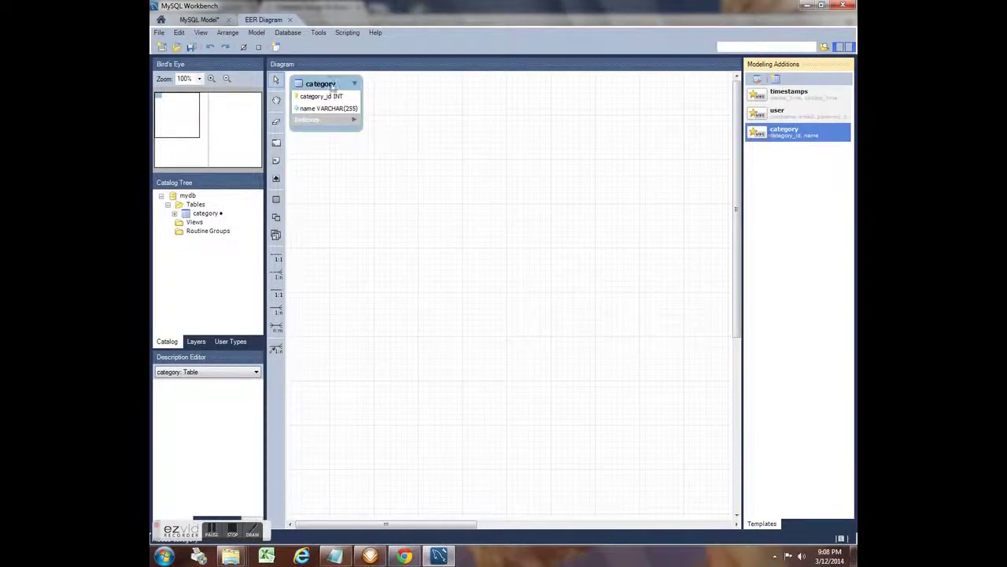
drag(332, 84, 363, 96)
double_click(362, 96)
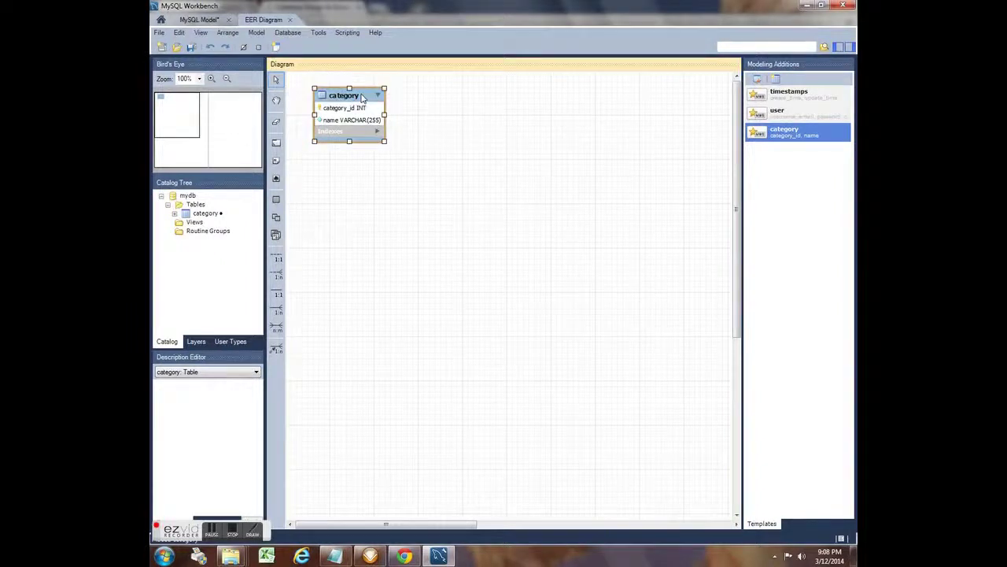
drag(389, 389, 355, 388)
text(A)
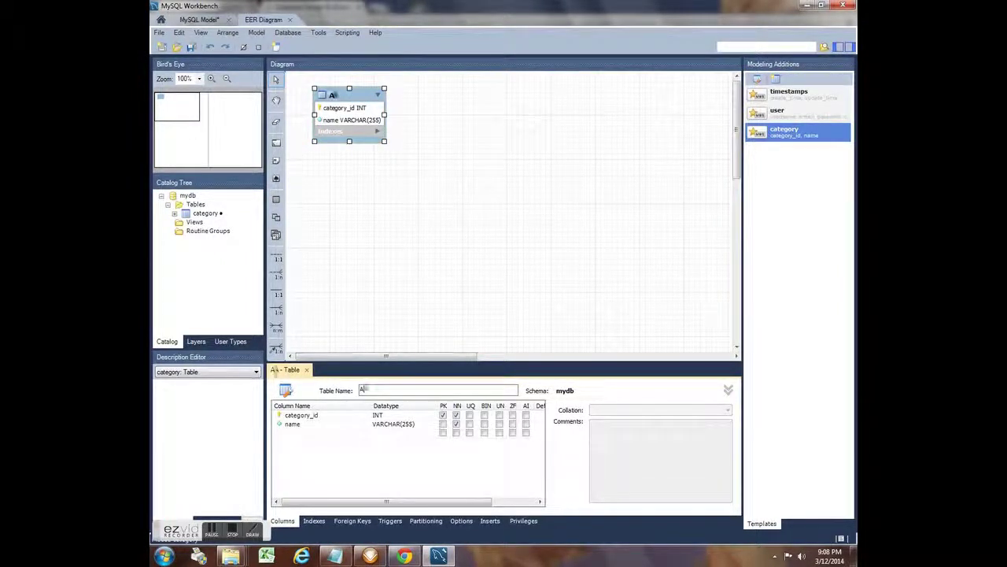
text(BC_CLIENT)
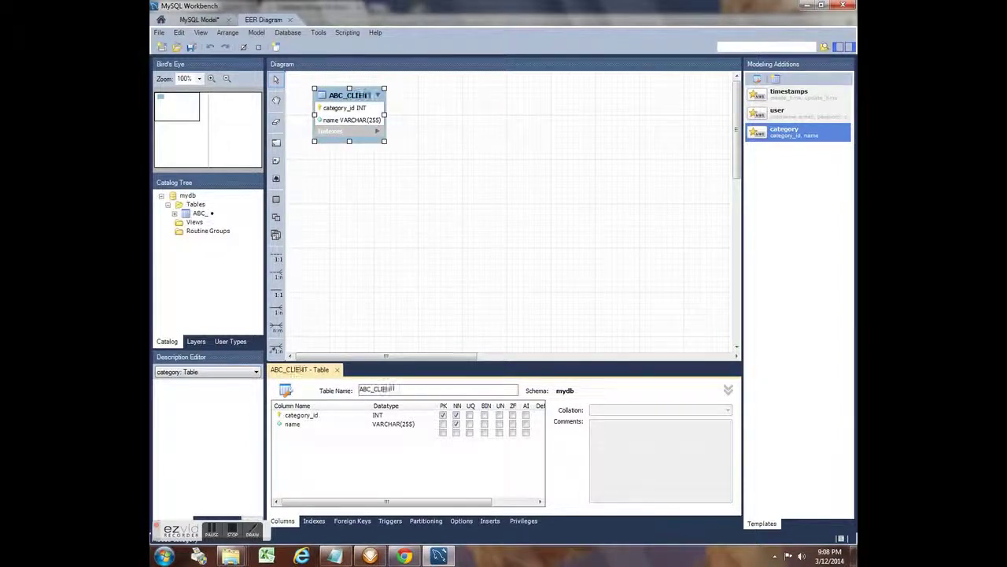
- Rename the ABC_CLIENT table's category_id column to client_id and delete its name column
double_click(308, 416)
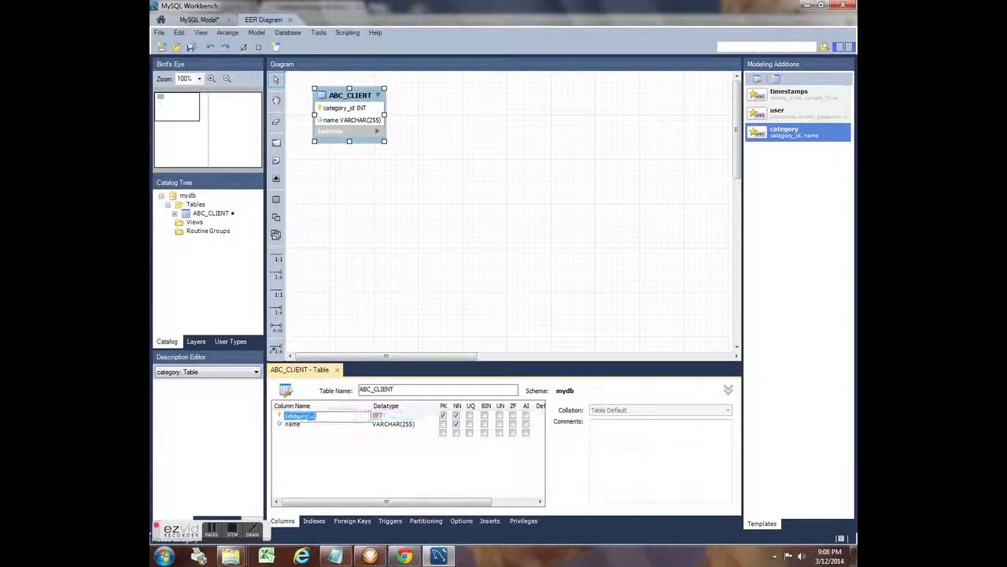
click(308, 416)
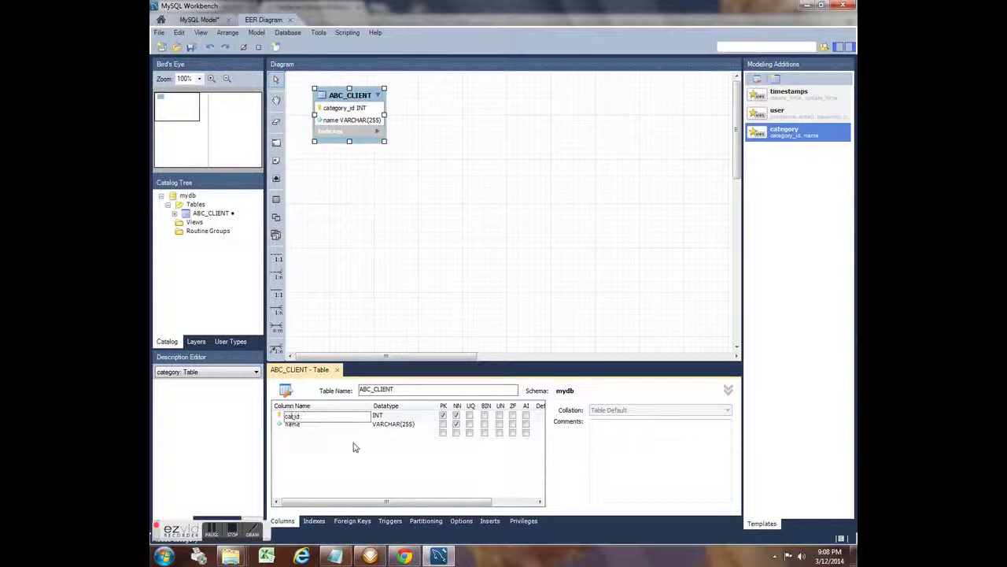
text(clien)
click(308, 426)
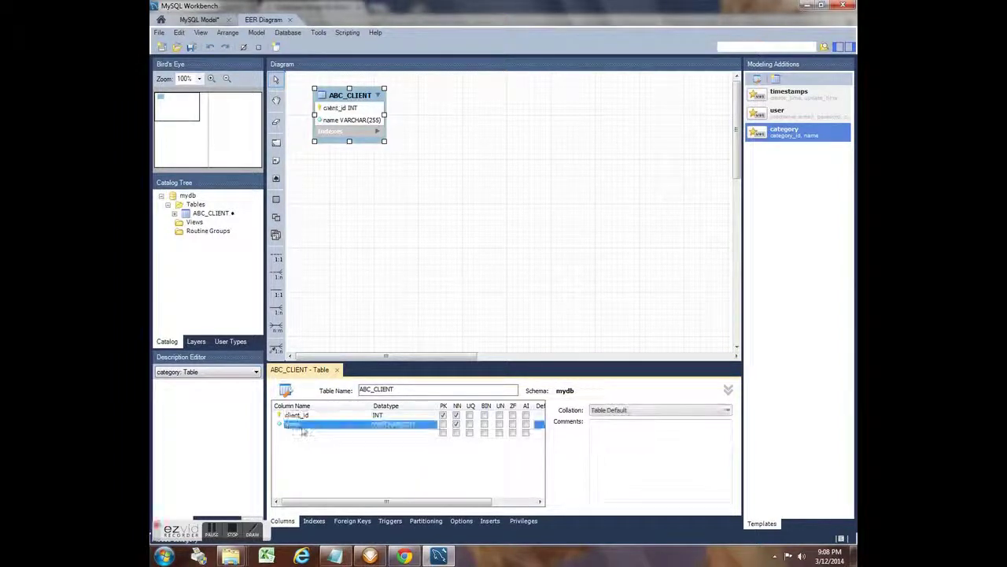
right_click(312, 425)
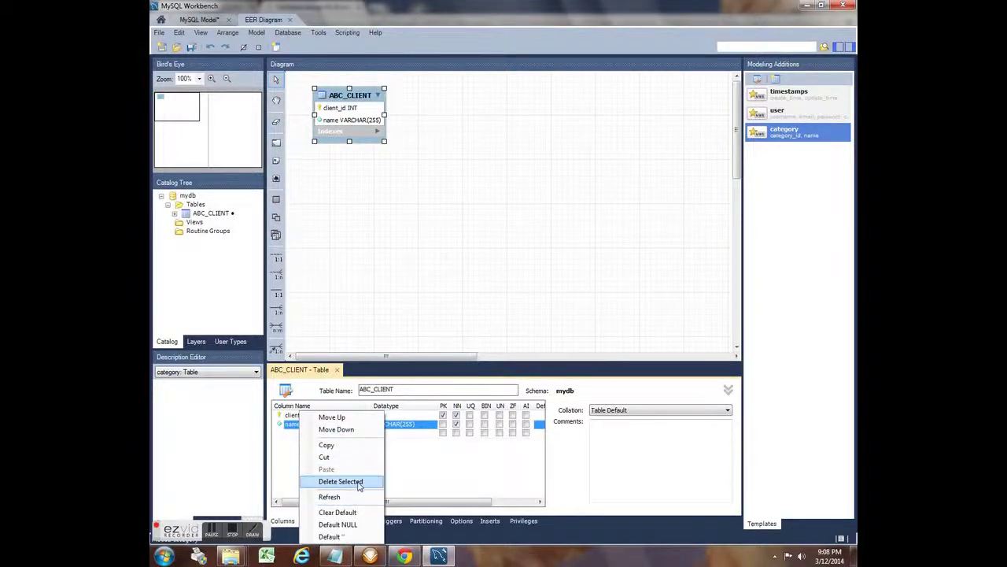
click(341, 481)
click(385, 344)
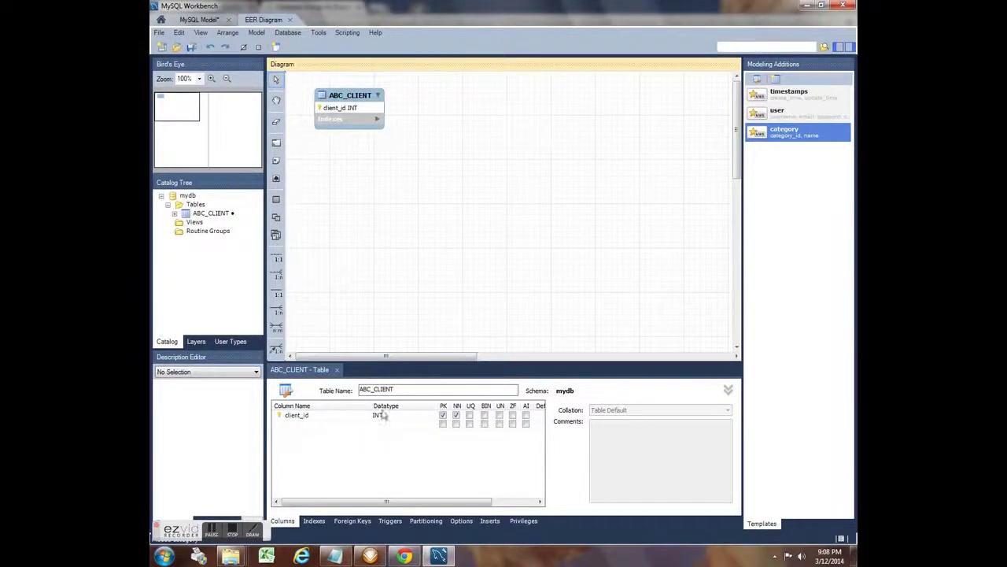
- Consult the browser assignment's multiple-contacts requirement, then add a category template table beside ABC_CLIENT in Workbench and name it CLIENT_CONTACT
key(alt+Tab)
click(478, 283)
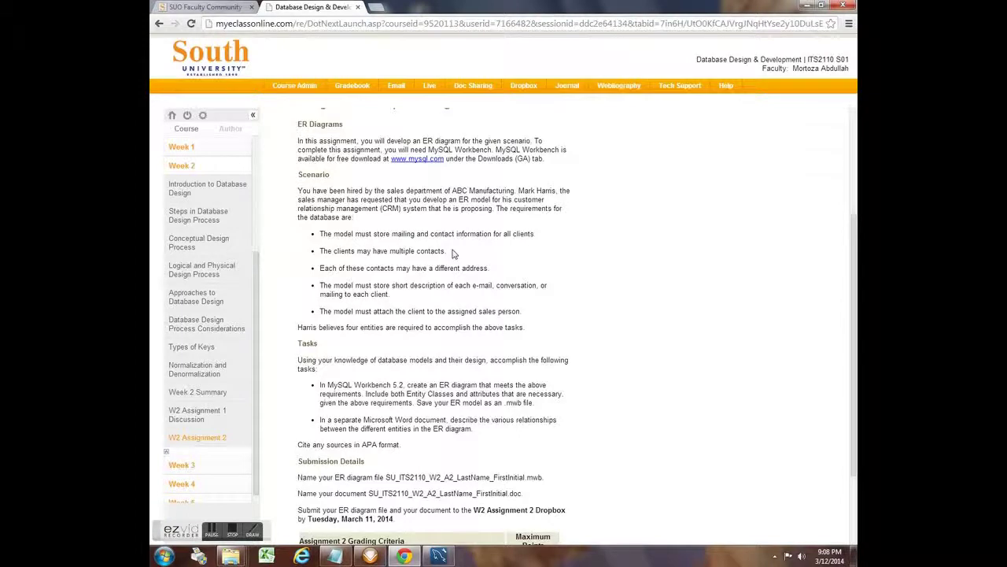
drag(453, 254, 327, 250)
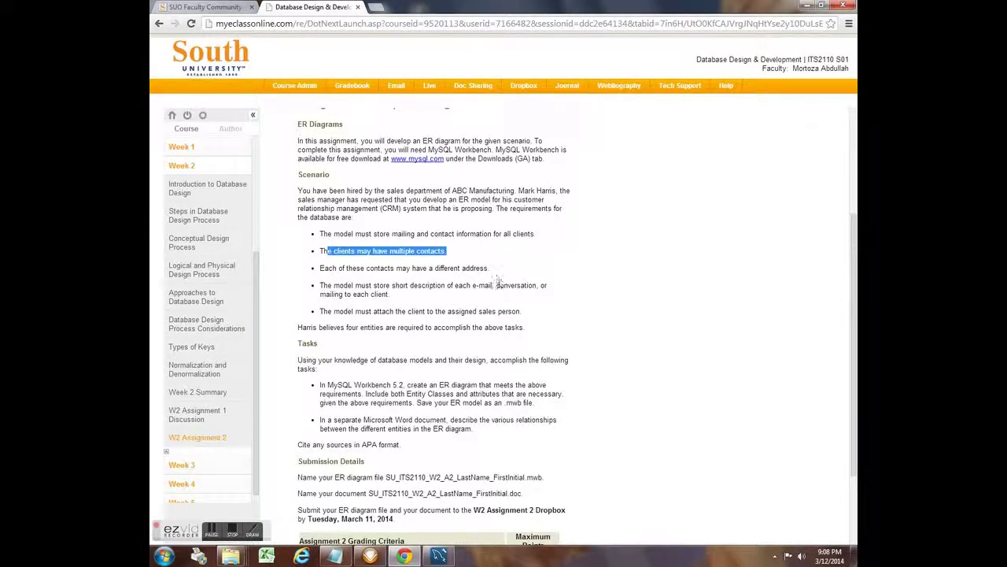
key(alt+Tab)
drag(795, 132, 472, 96)
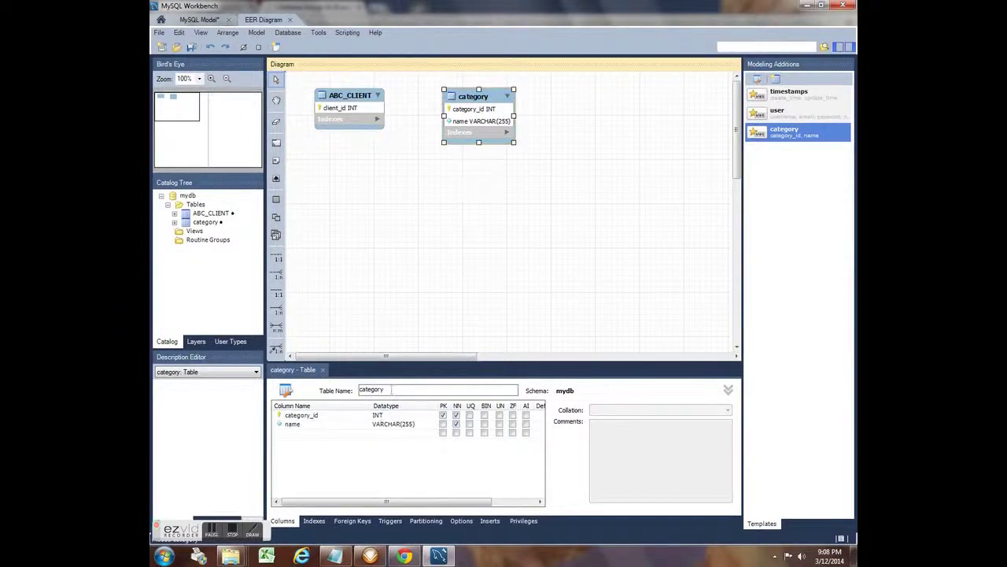
drag(391, 389, 321, 387)
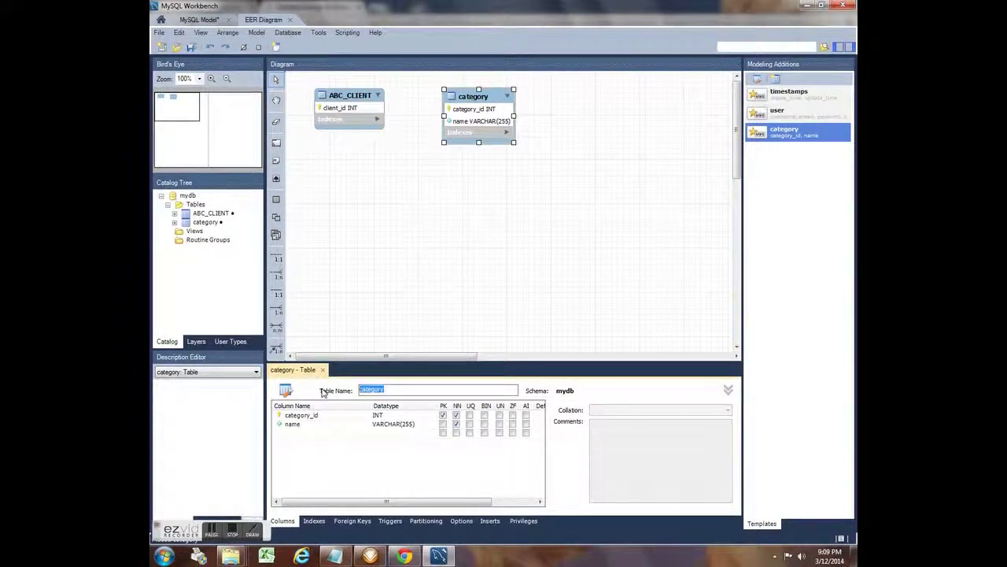
text(CLIENT)
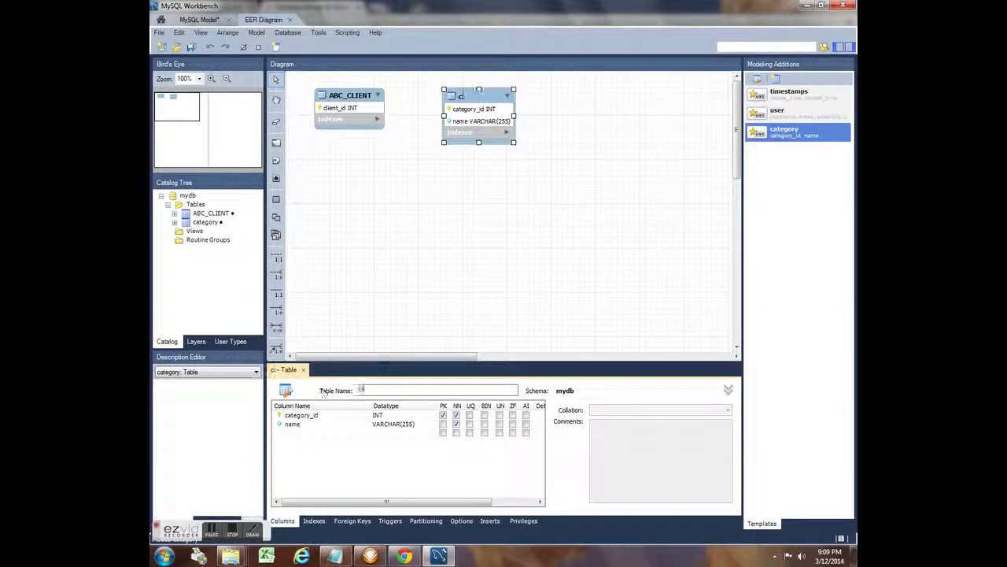
text(_CONTACT)
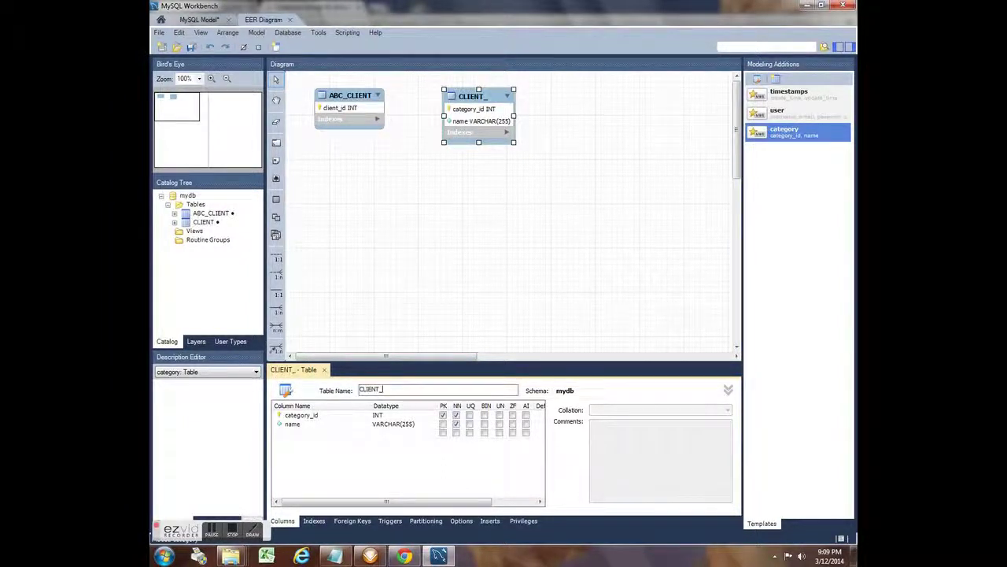
- Rename the CLIENT_CONTACT table's category_id column to contact_id and delete its name column
click(303, 416)
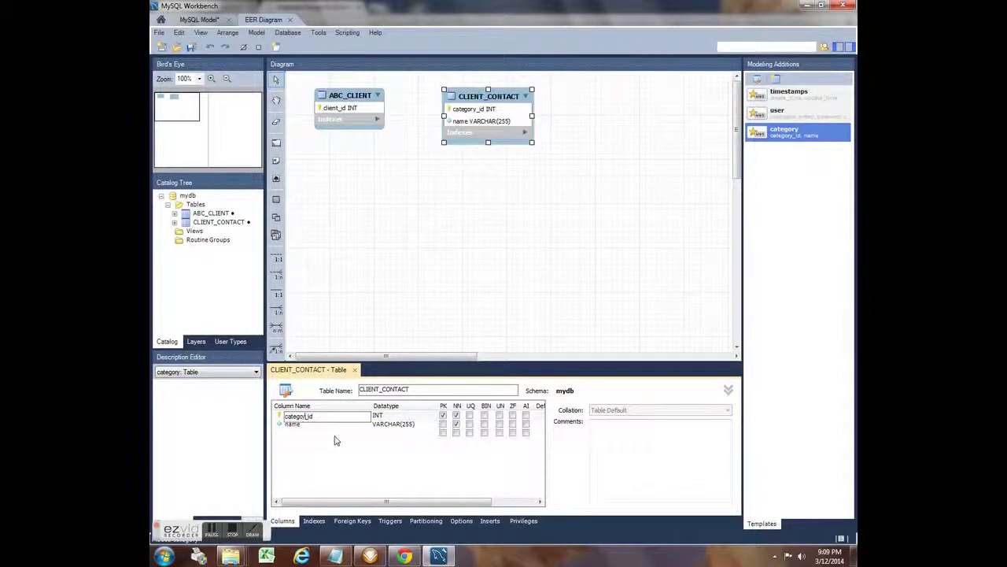
text(l)
click(306, 426)
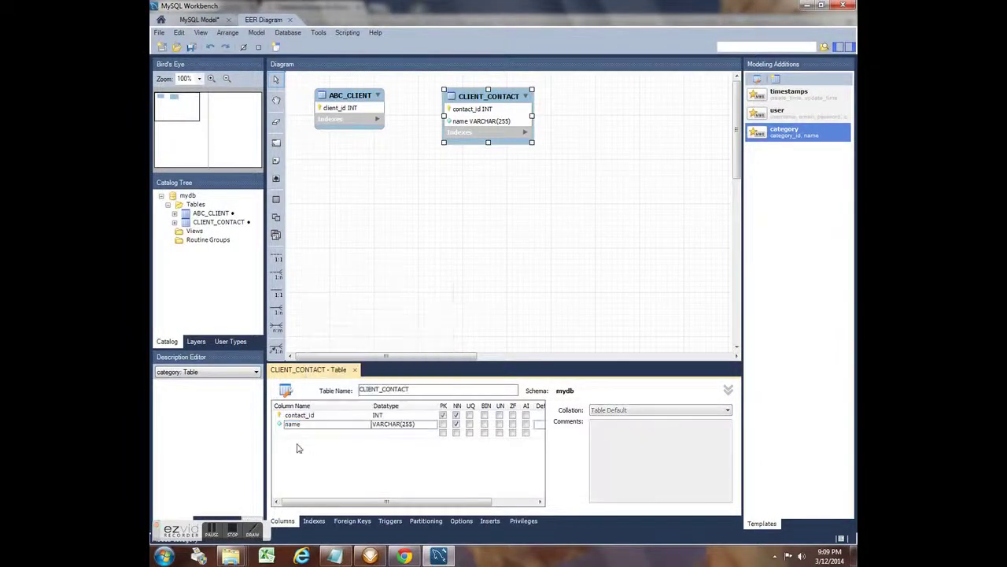
right_click(294, 424)
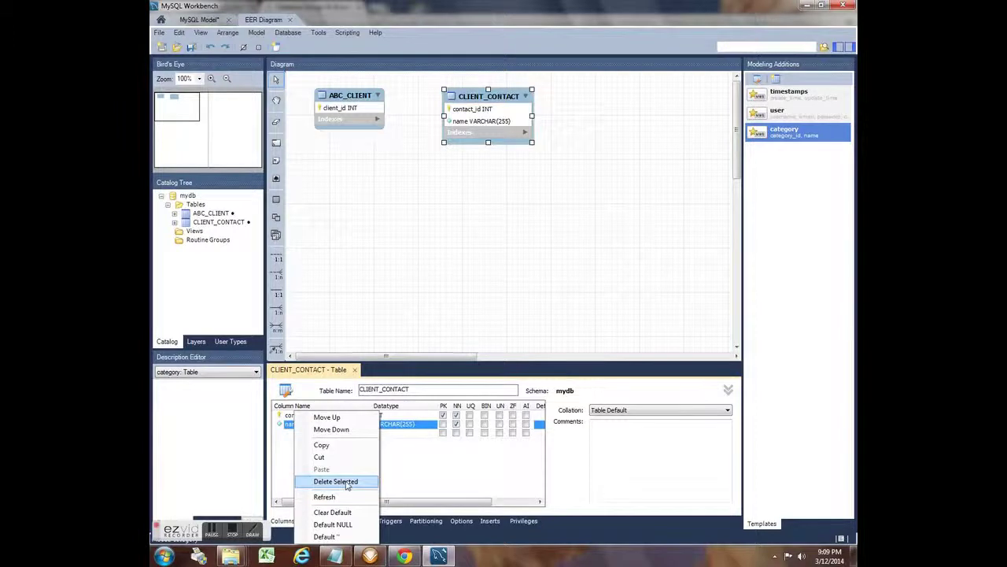
click(346, 482)
click(456, 281)
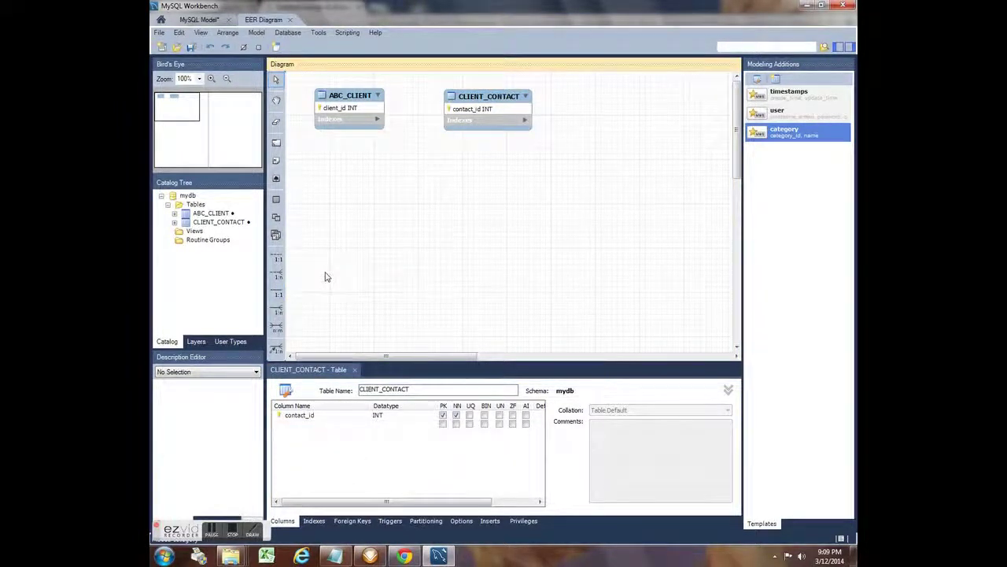
- Create a one-to-many identifying relationship from ABC_CLIENT to CLIENT_CONTACT and move CLIENT_CONTACT slightly farther from ABC_CLIENT
click(276, 310)
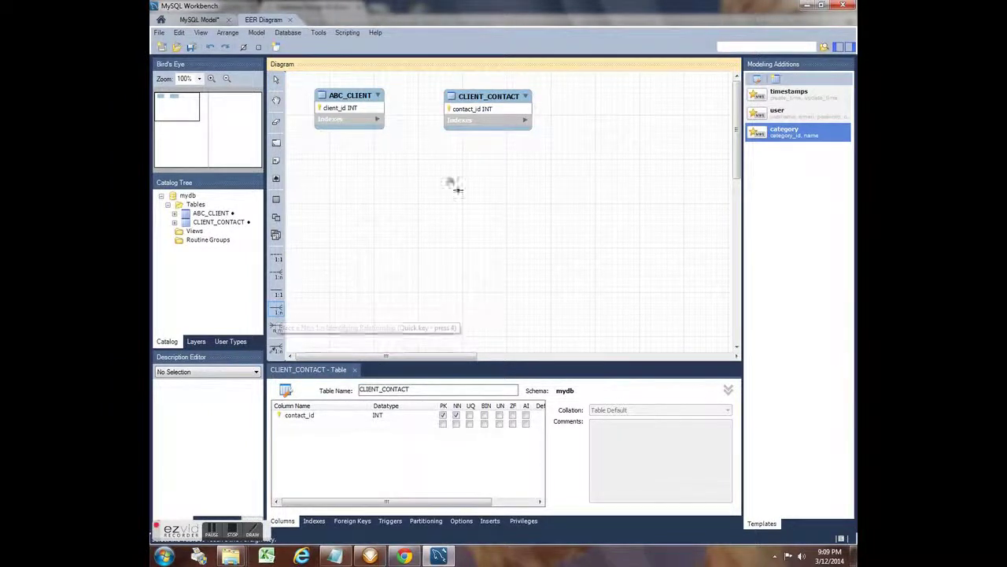
click(494, 102)
click(363, 104)
drag(489, 99, 509, 91)
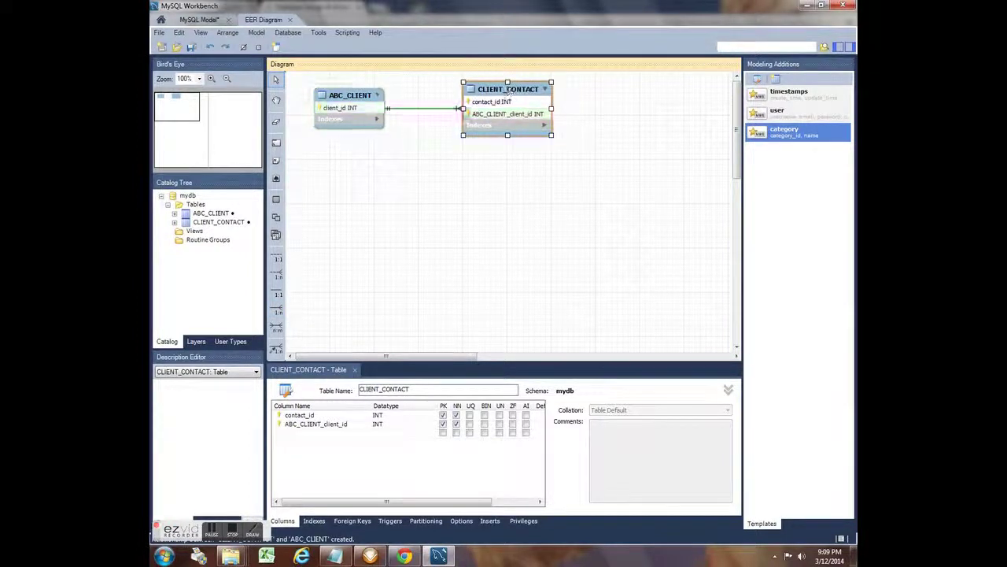
- Add the comment "Client can have multiple contacts." to the relationship between ABC_CLIENT and CLIENT_CONTACT
click(430, 112)
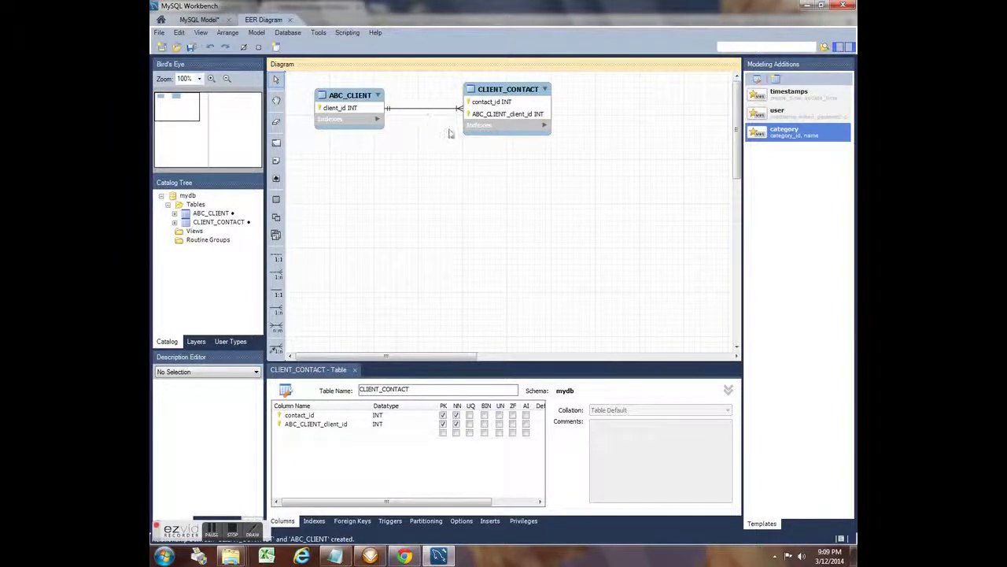
double_click(431, 112)
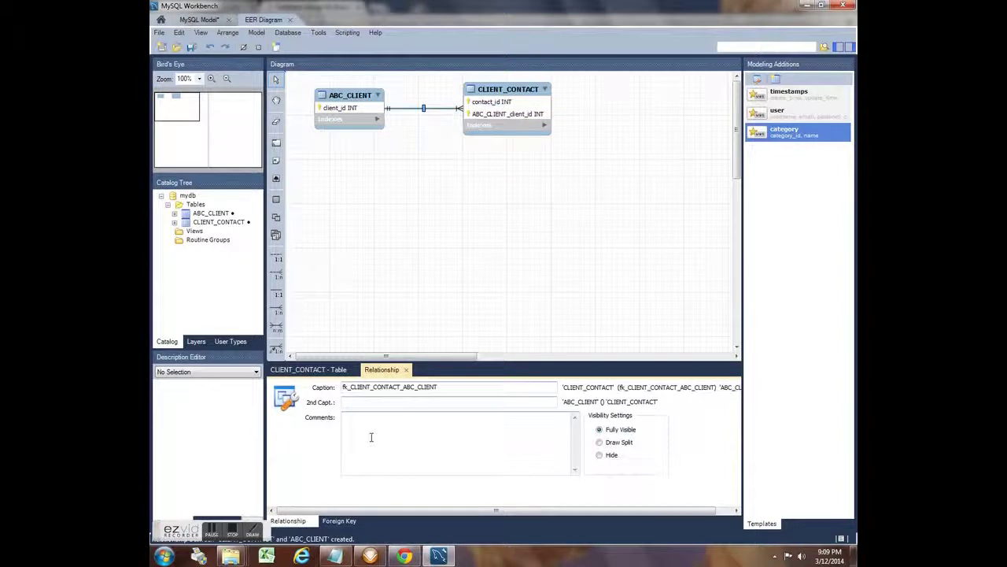
click(395, 433)
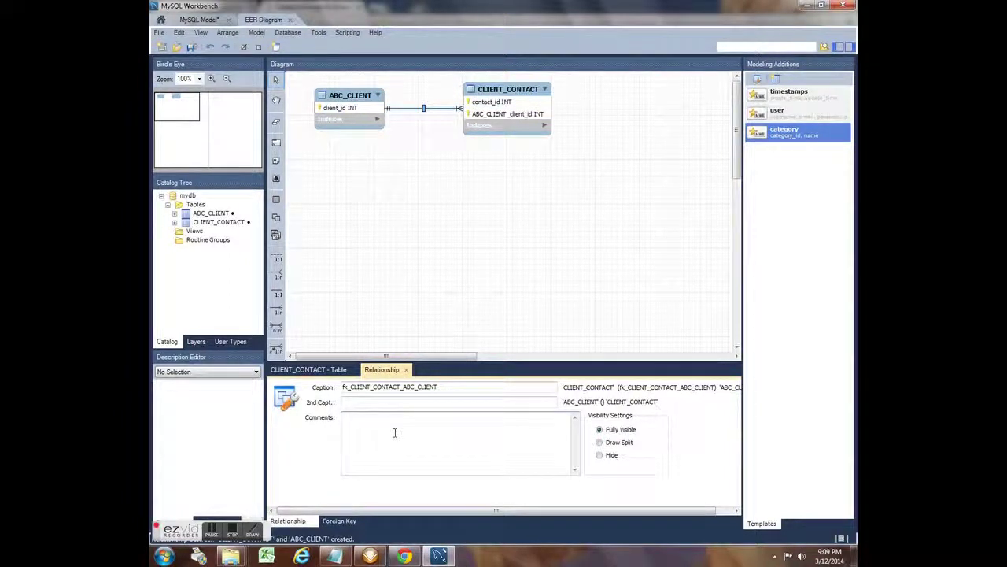
text(Client can have multiple contacts.)
click(419, 281)
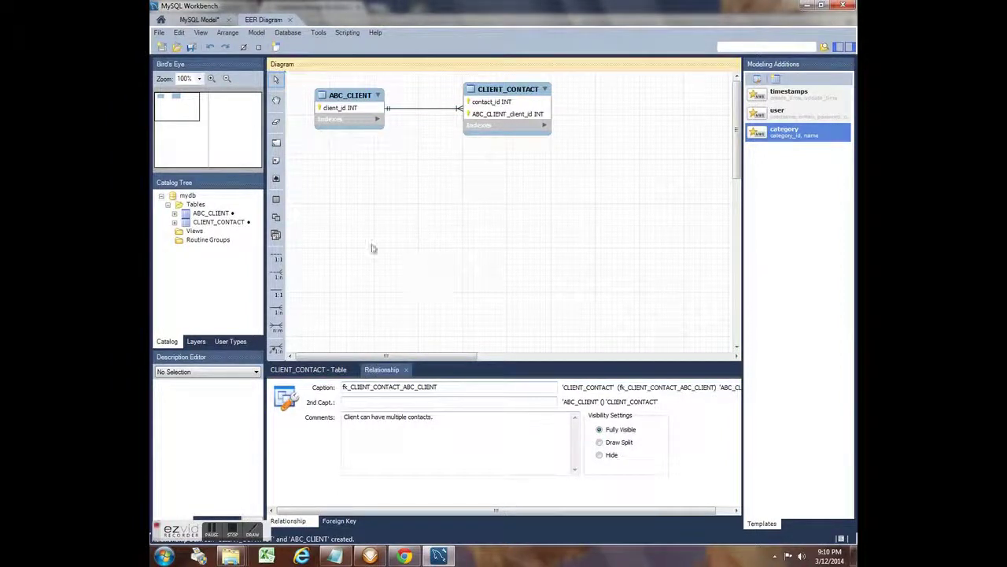
- Consult the browser assignment's different-address requirement, then add three category template tables in Workbench and spread them beside and below the existing tables
key(alt+Tab)
drag(490, 269, 326, 270)
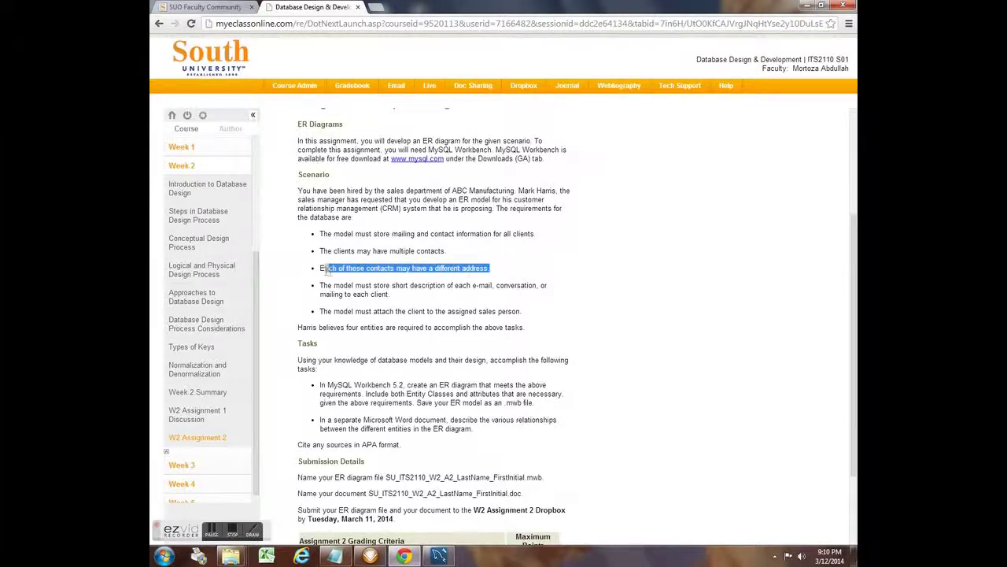
key(alt+Tab)
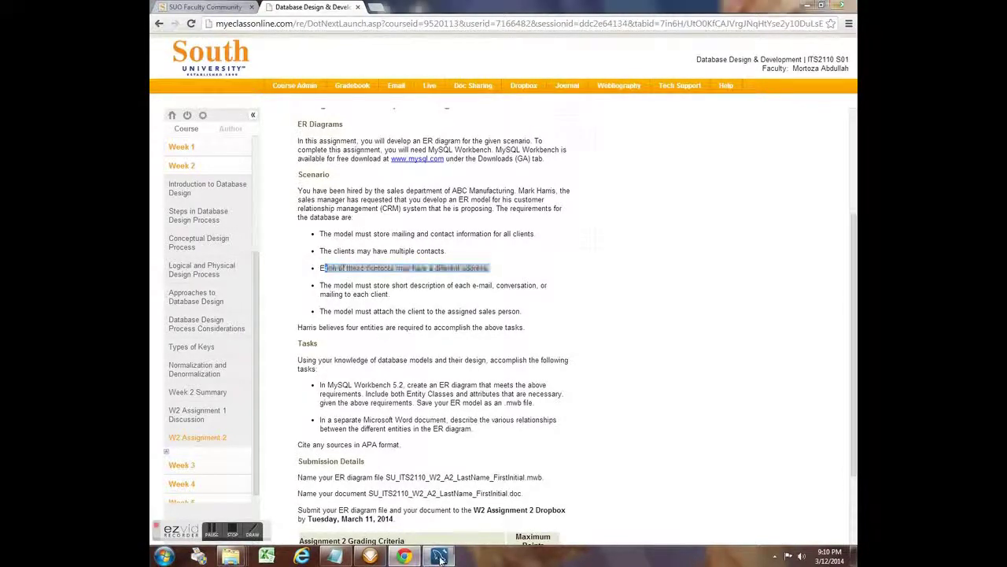
drag(787, 142, 652, 148)
drag(350, 93, 479, 204)
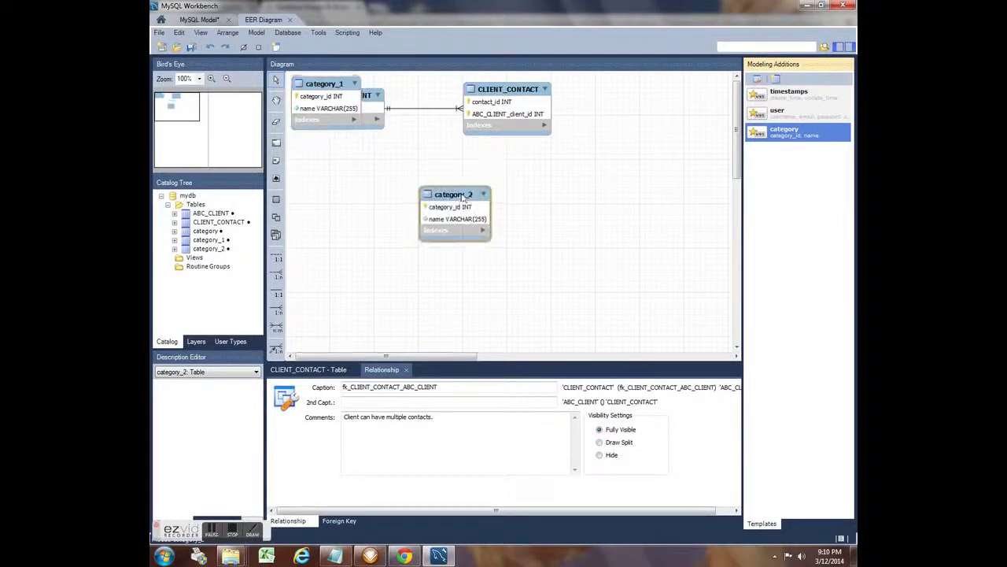
drag(323, 95, 621, 158)
drag(323, 83, 638, 90)
drag(626, 194, 616, 269)
- Rename the category table beside CLIENT_CONTACT as CLIENT_ADDRESS
click(636, 91)
double_click(636, 91)
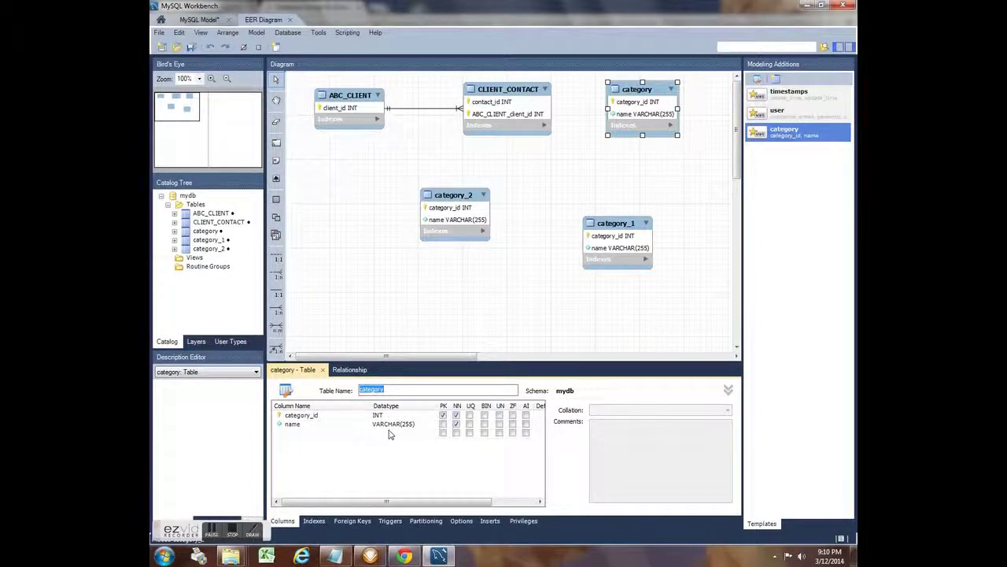
text(CLIENT)
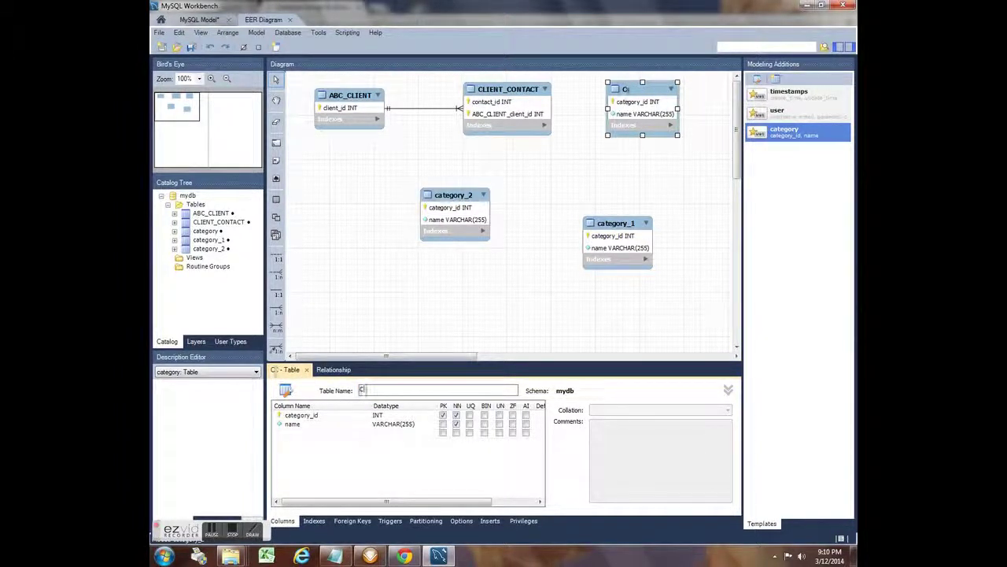
text(_ADDRESS)
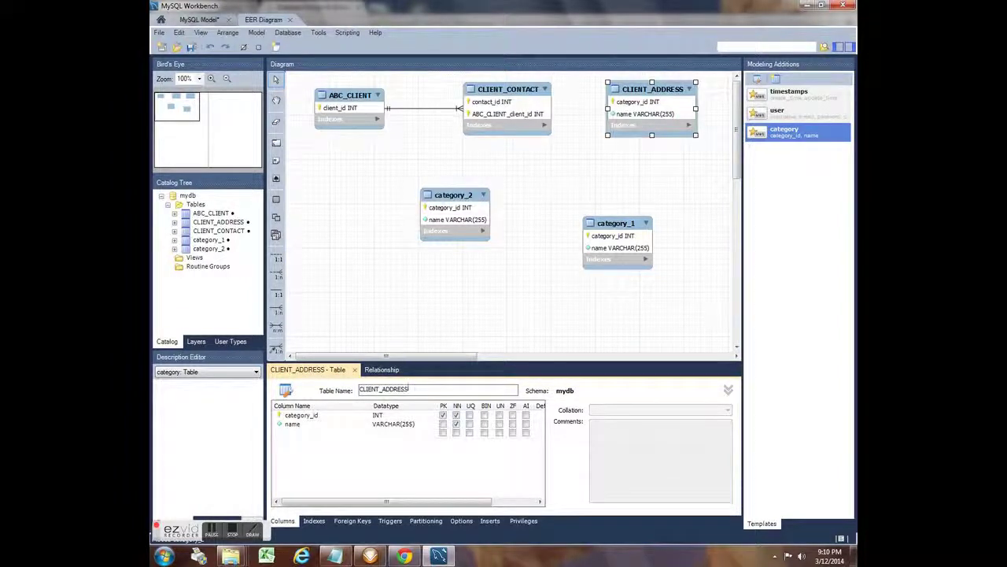
- Rename the CLIENT_ADDRESS table's category_id column to address_id and delete its name column
click(305, 416)
click(307, 416)
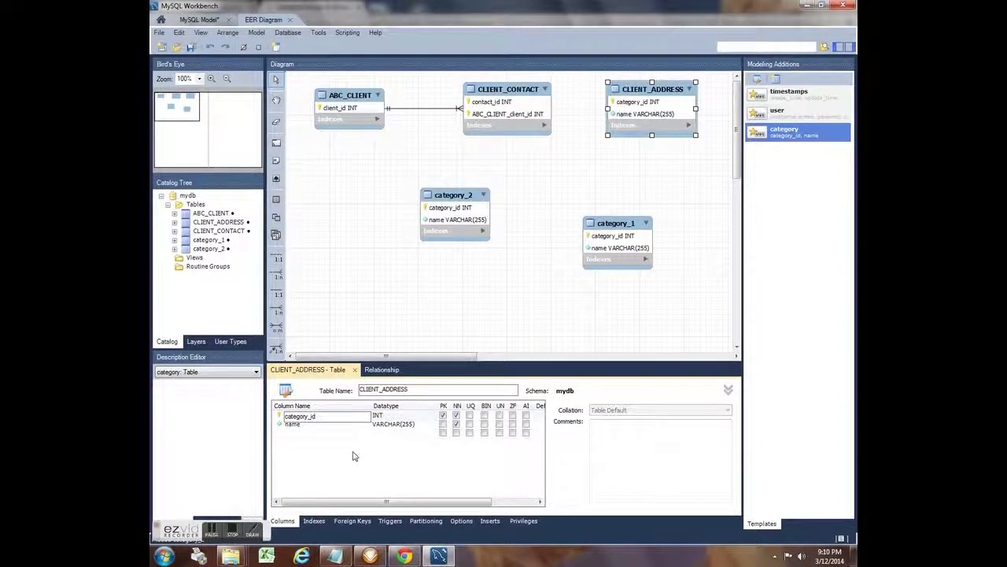
key(BackSpace)
key(BackSpace)
key(BackSpace)
text(address)
click(315, 423)
right_click(315, 423)
click(351, 480)
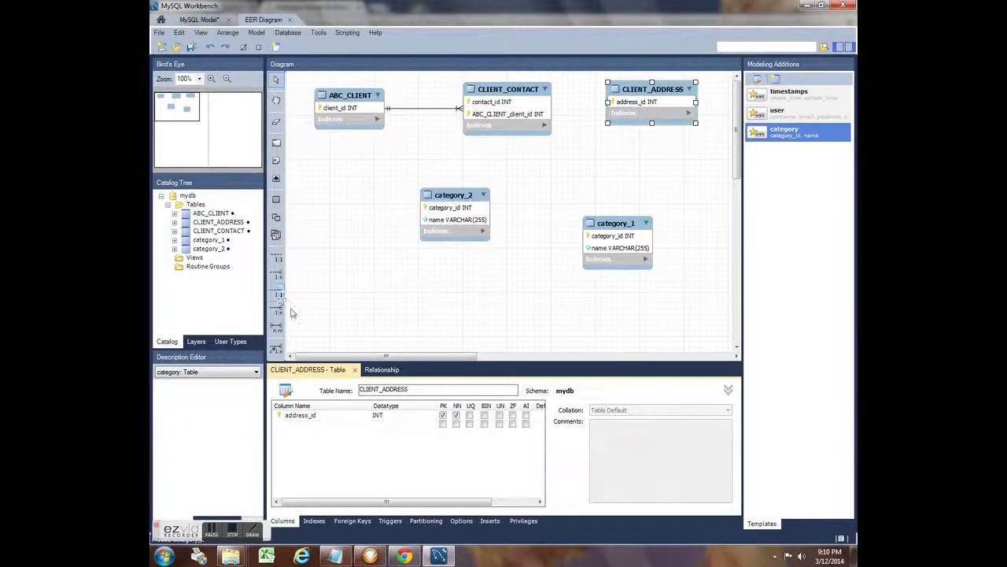
- Create a one-to-many identifying relationship from CLIENT_CONTACT to CLIENT_ADDRESS and shift CLIENT_ADDRESS slightly upward
click(276, 309)
click(643, 115)
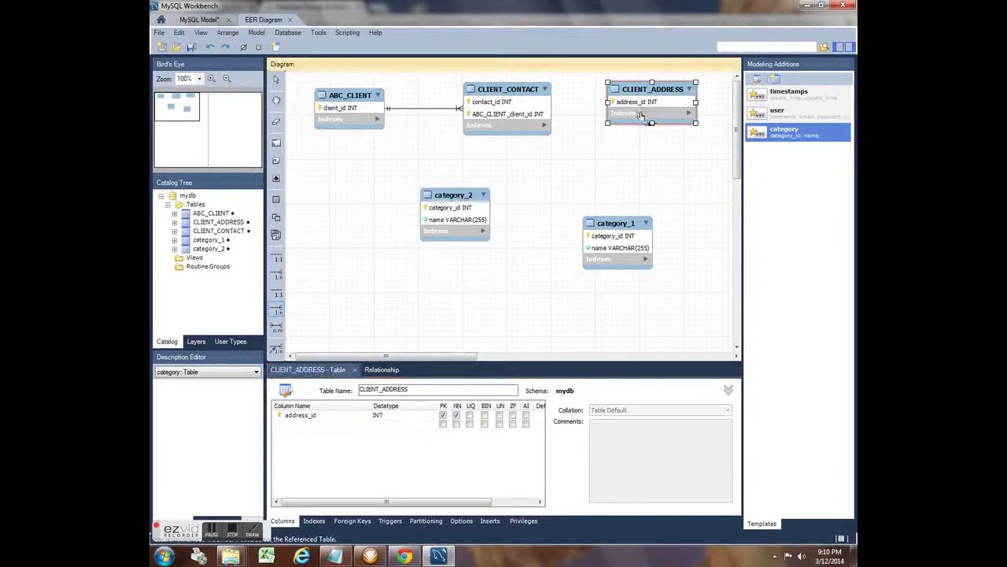
click(560, 120)
drag(654, 85, 650, 80)
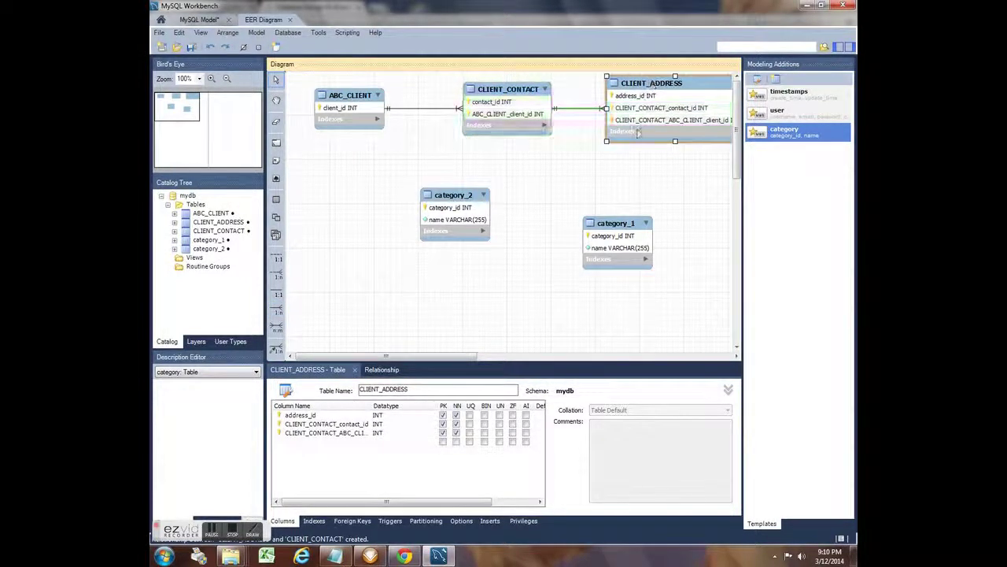
- Consult the browser assignment's communication-description requirement and rearrange the remaining category tables in Workbench, placing category_2 below ABC_CLIENT
drag(468, 195, 409, 224)
drag(618, 222, 540, 214)
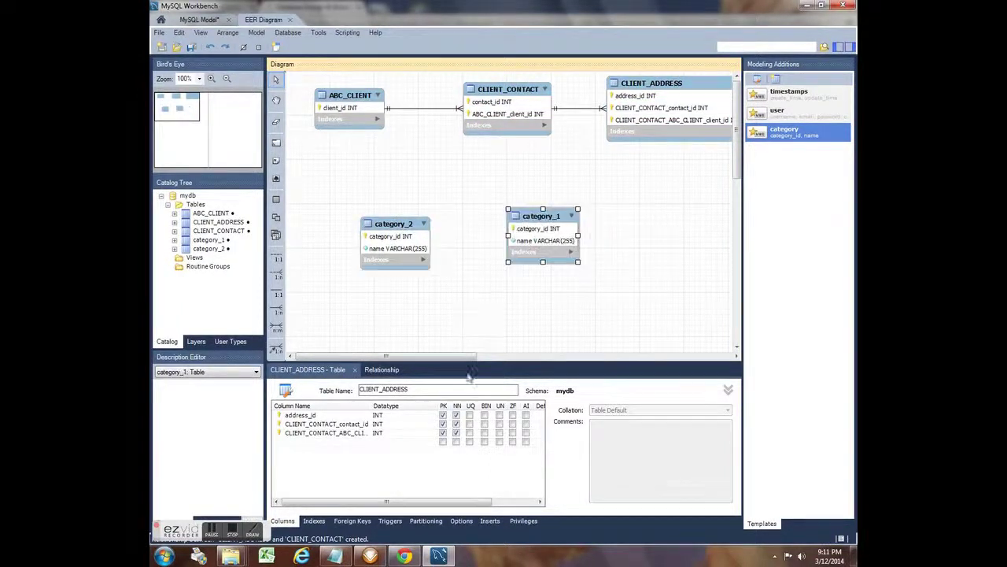
click(403, 556)
drag(399, 297, 317, 285)
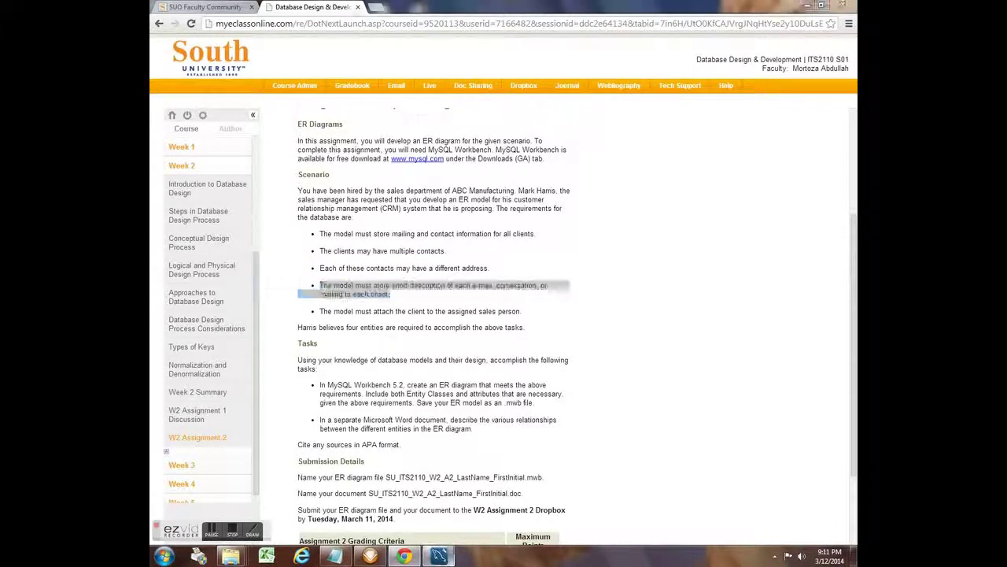
click(439, 556)
drag(397, 228, 356, 203)
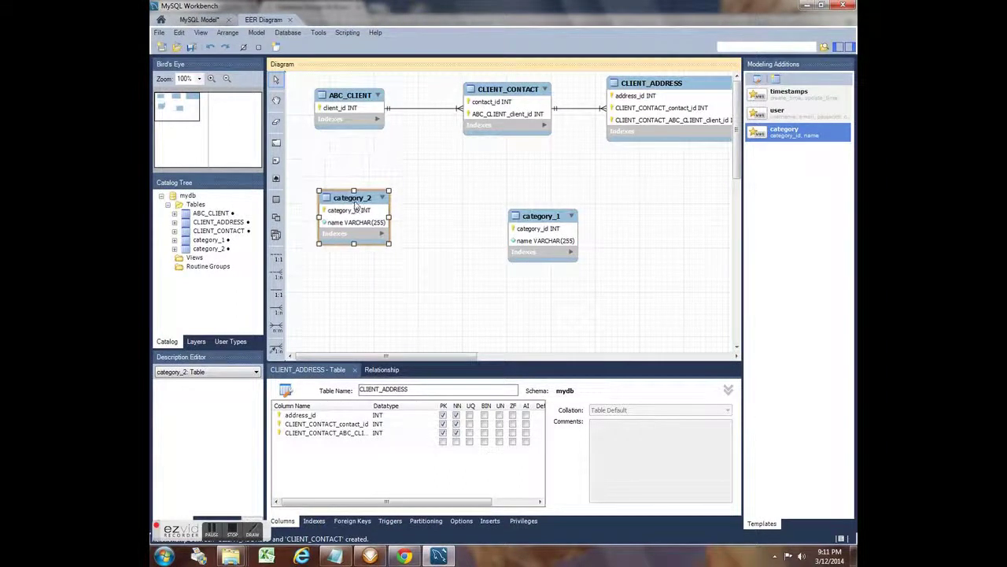
- Rename the category_2 table as C_COMMUNICATION
double_click(358, 202)
drag(401, 388, 342, 382)
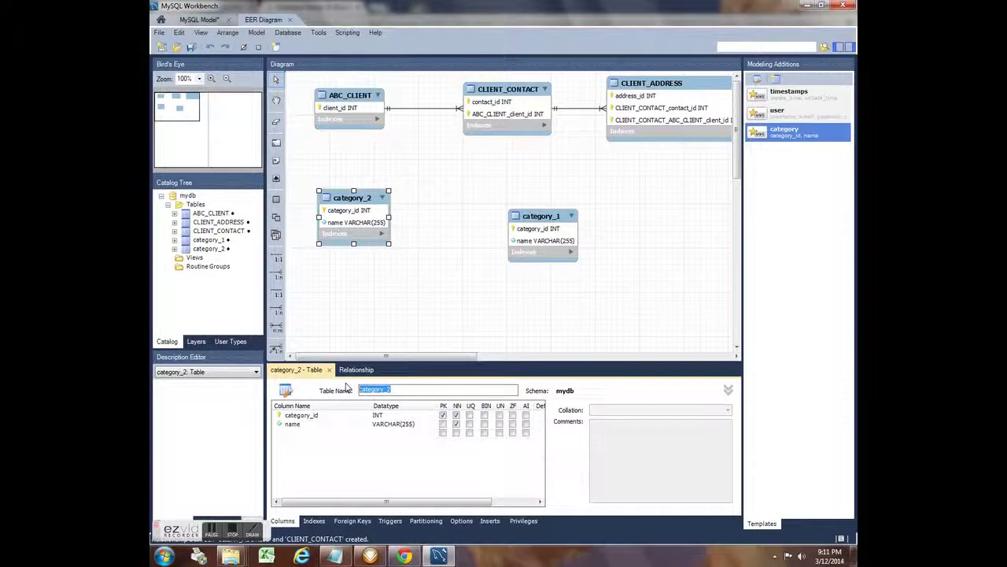
text(CLINE)
key(BackSpace)
key(BackSpace)
key(BackSpace)
key(BackSpace)
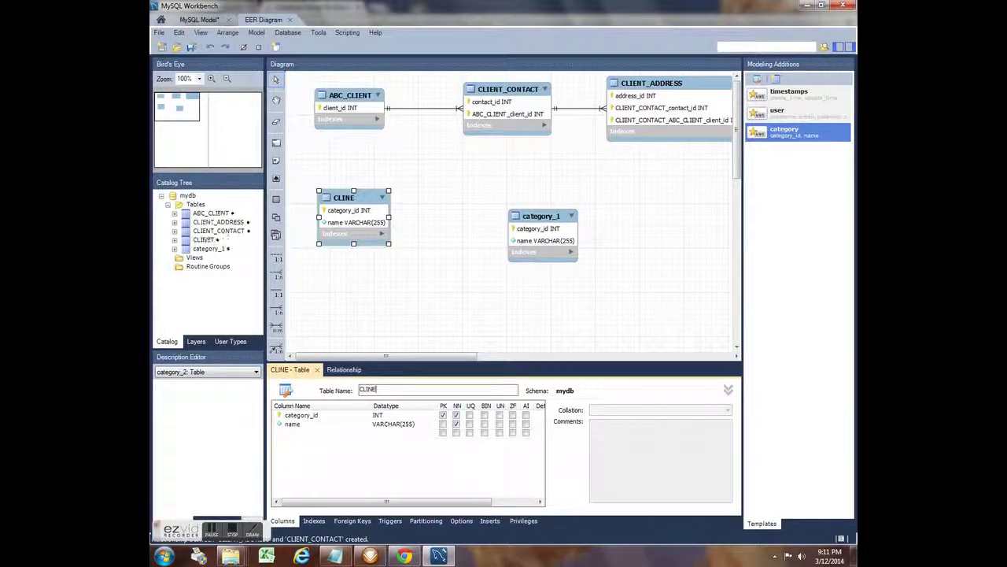
text(_COMMUNICATION)
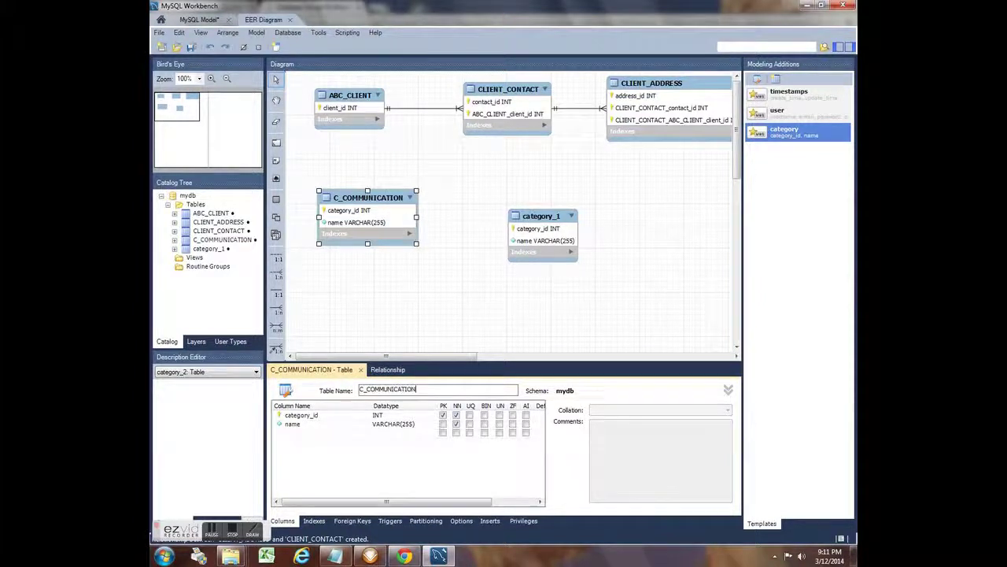
- Rename the C_COMMUNICATION table's category_id column to com_id and delete its name column
click(297, 415)
click(299, 416)
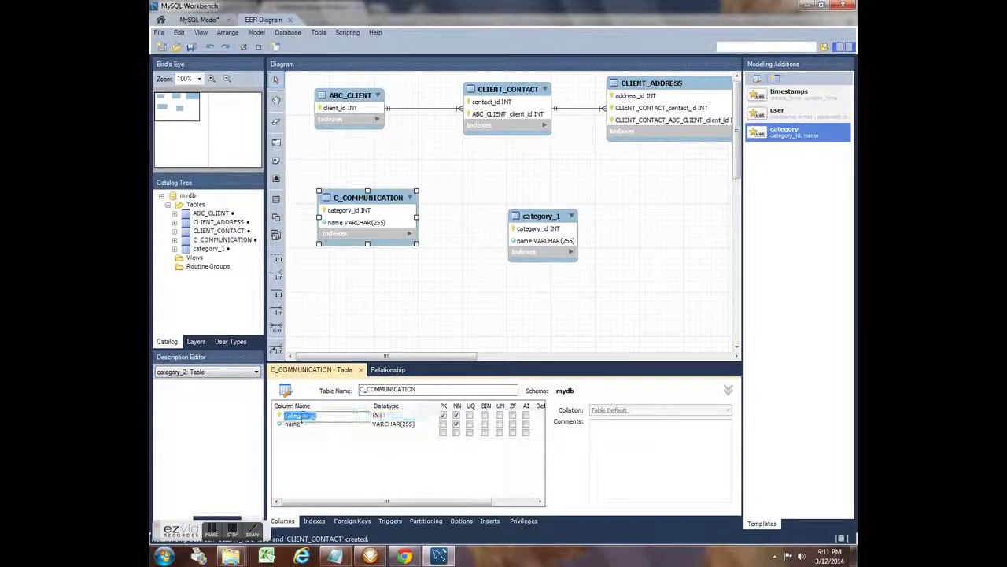
click(305, 416)
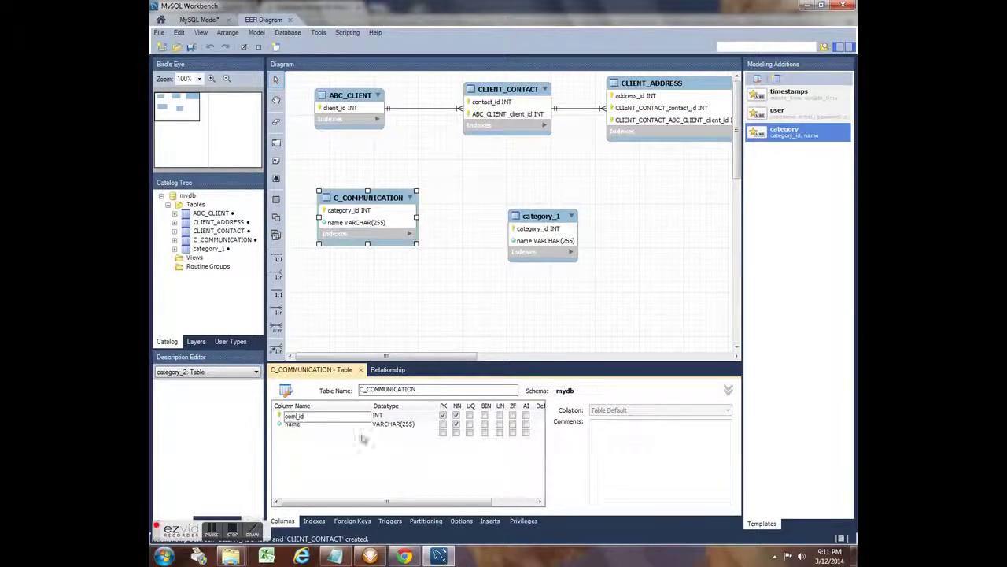
text(com)
click(297, 425)
right_click(299, 425)
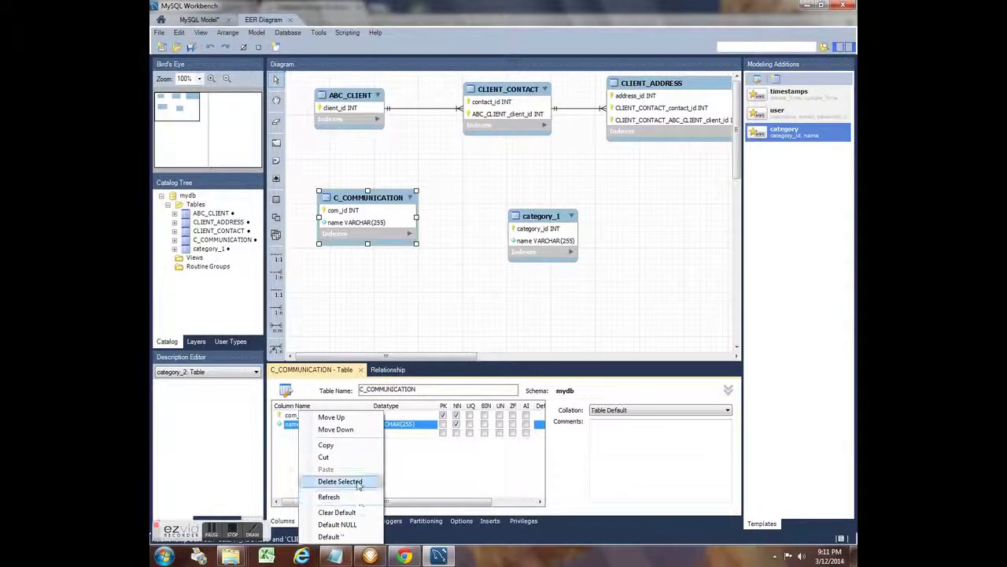
click(356, 480)
click(390, 276)
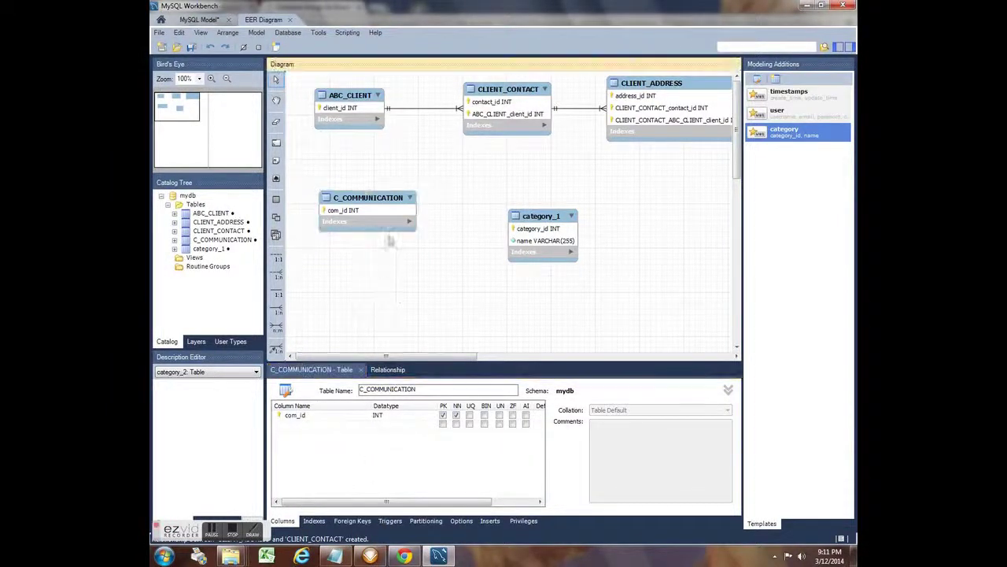
- Create a one-to-many identifying relationship from ABC_CLIENT to C_COMMUNICATION and align C_COMMUNICATION directly below ABC_CLIENT
click(277, 311)
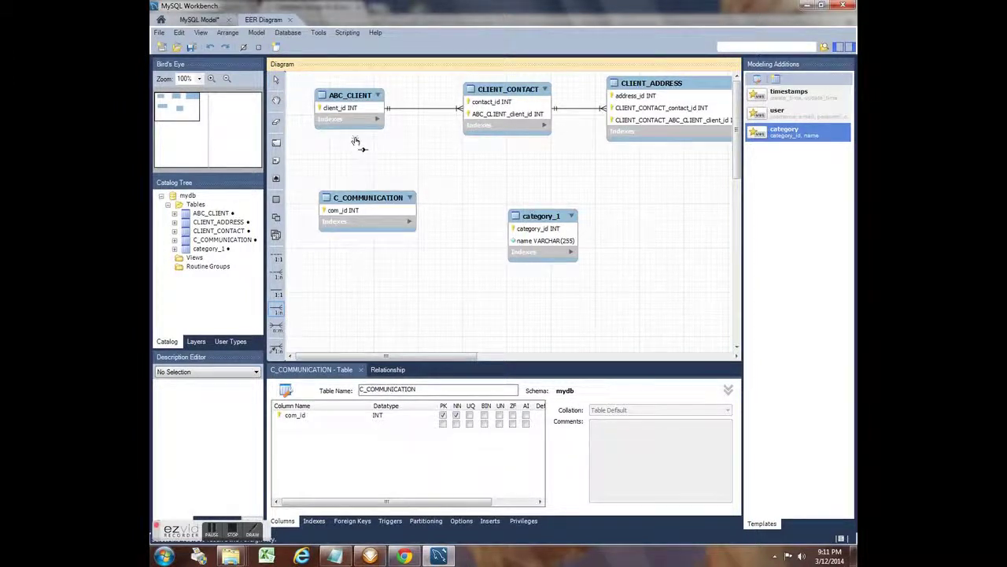
click(346, 201)
click(356, 123)
drag(383, 194, 365, 214)
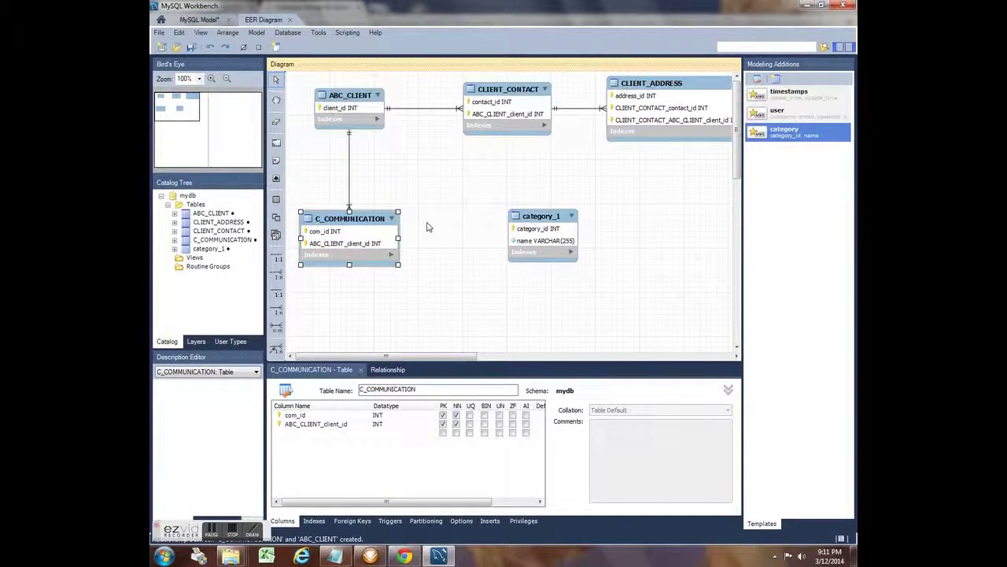
- Highlight the requirement about the client's assigned sales person in the browser assignment, returning to MySQL Workbench
click(404, 557)
drag(523, 311, 311, 308)
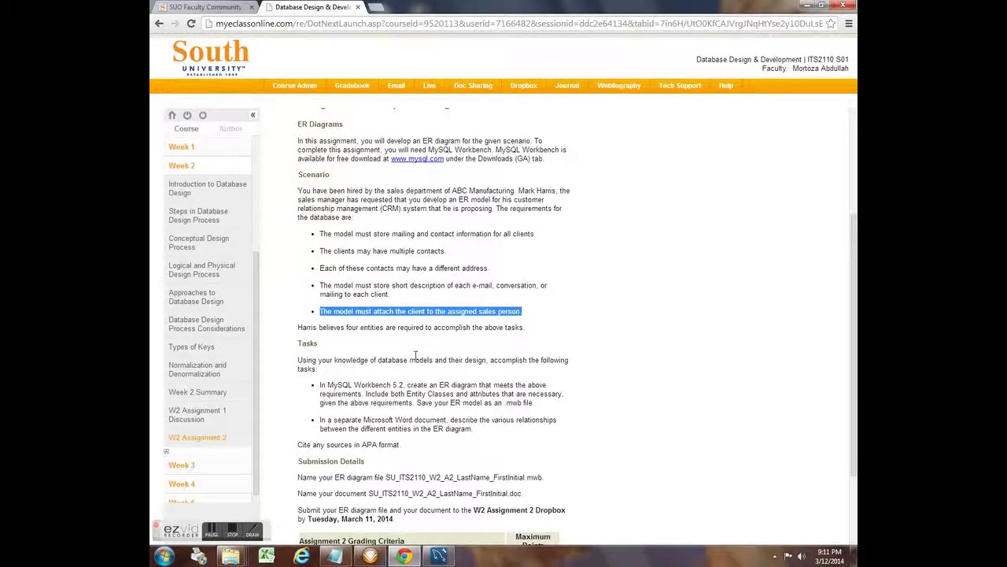
click(439, 557)
- Rename the category_1 table as C_SALESPERSON
double_click(547, 222)
click(396, 389)
drag(396, 389, 336, 389)
text(C)
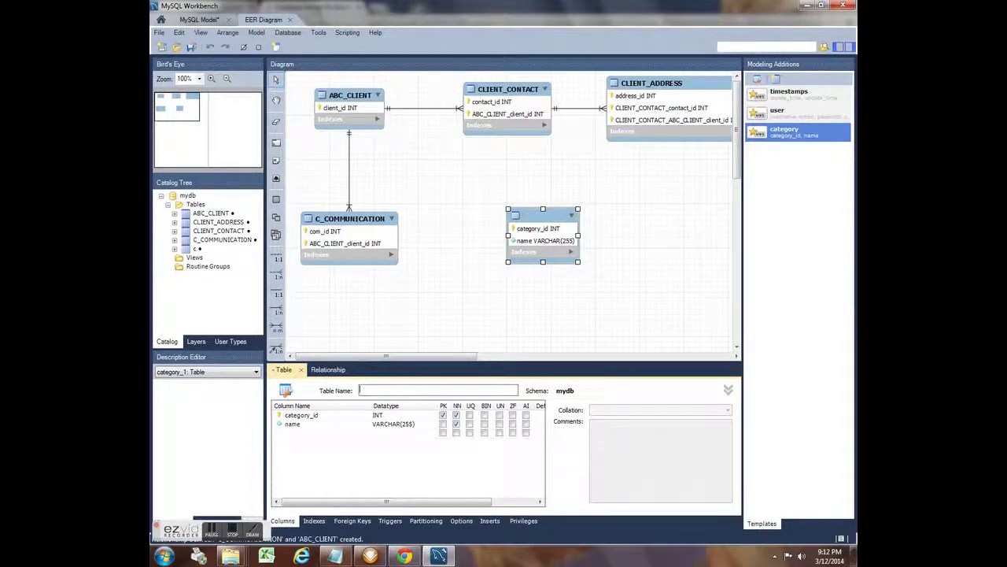
text(_SALLE)
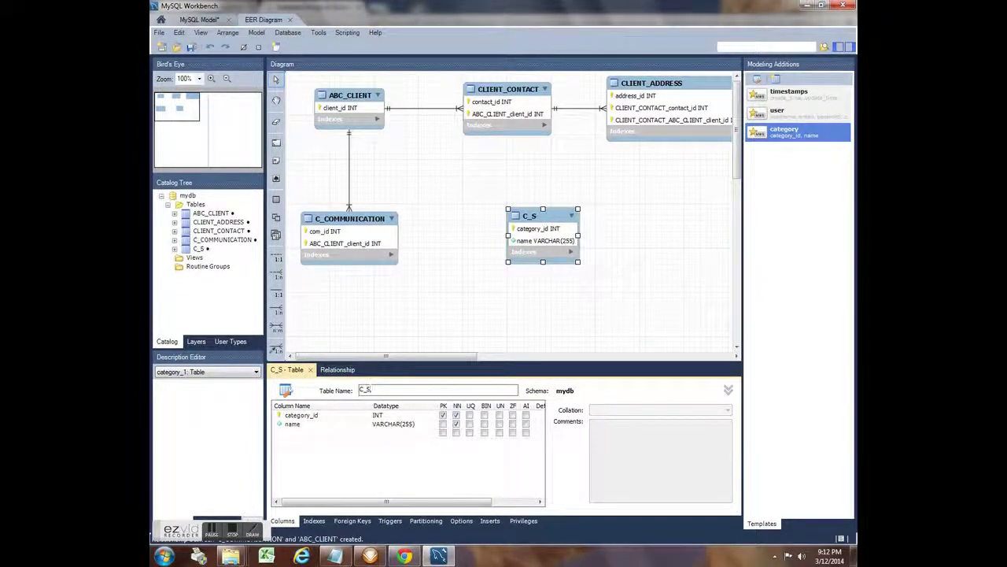
key(BackSpace)
key(BackSpace)
text(ESPERSON)
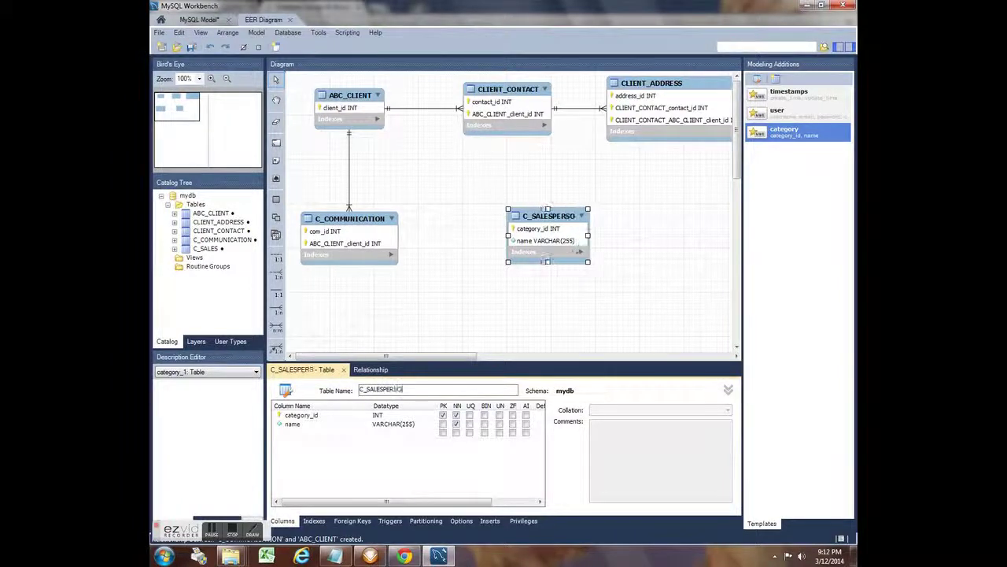
- Rename the C_SALESPERSON table's category_id column to sp_id and delete its name column
click(302, 417)
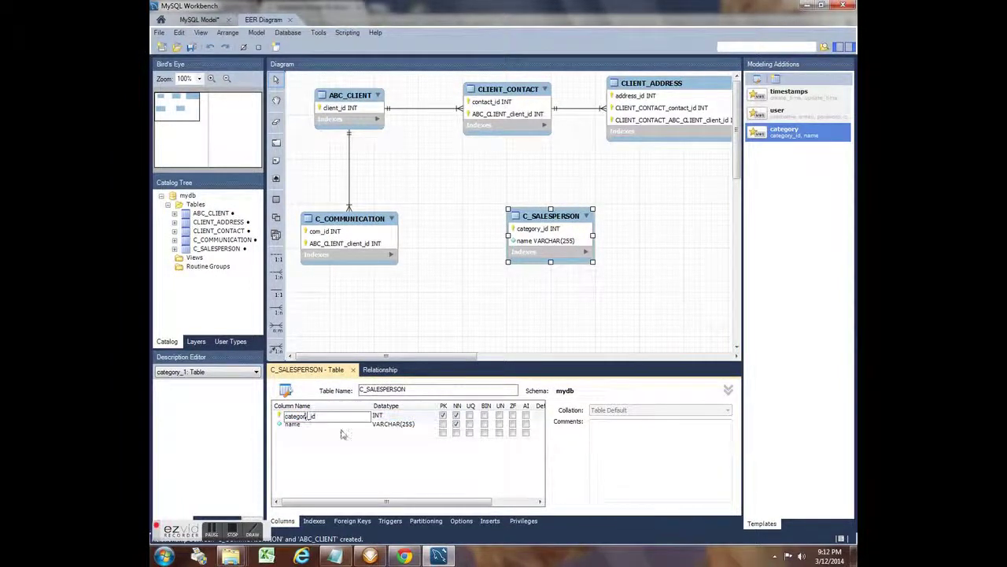
key(BackSpace)
key(BackSpace)
key(BackSpace)
key(BackSpace)
key(BackSpace)
key(BackSpace)
key(BackSpace)
key(BackSpace)
text(sp)
right_click(307, 425)
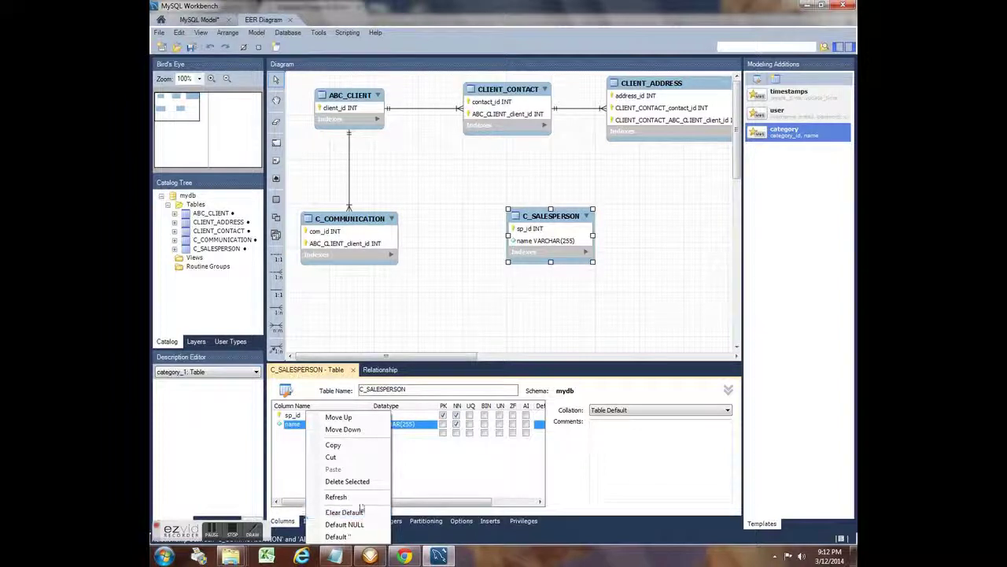
click(354, 481)
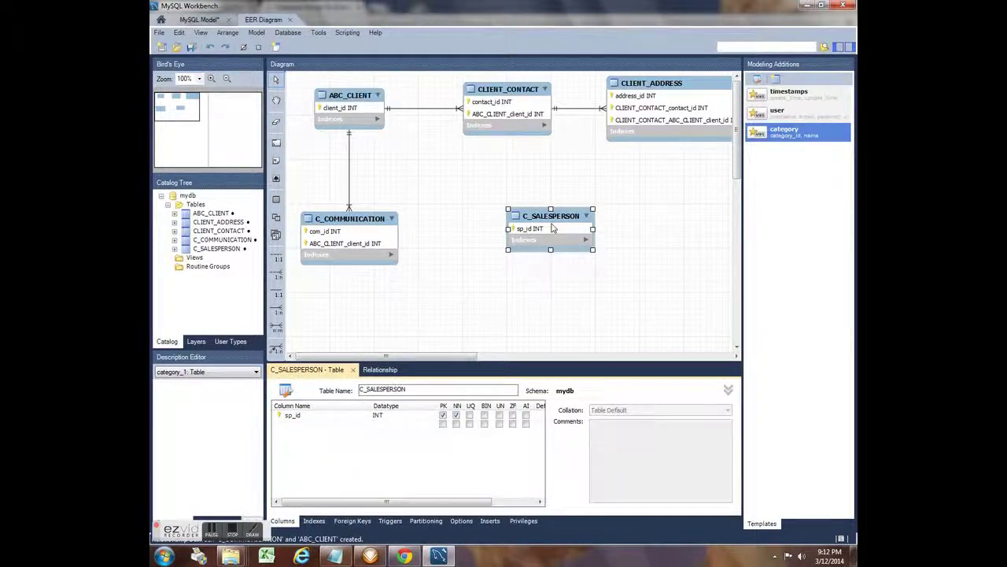
- Create a one-to-many identifying relationship from ABC_CLIENT to C_SALESPERSON and move C_SALESPERSON slightly closer to C_COMMUNICATION
drag(552, 230, 546, 235)
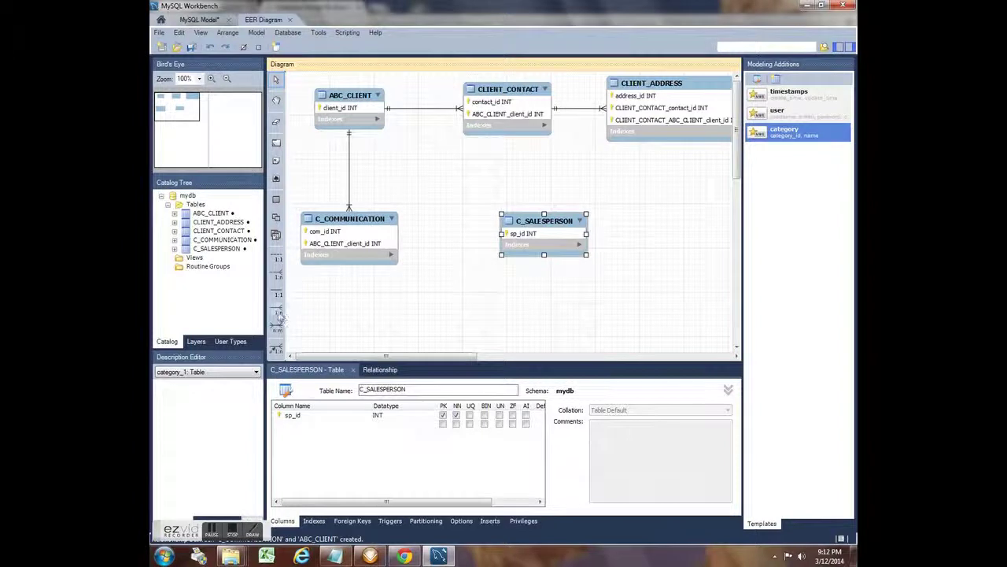
click(278, 312)
click(524, 228)
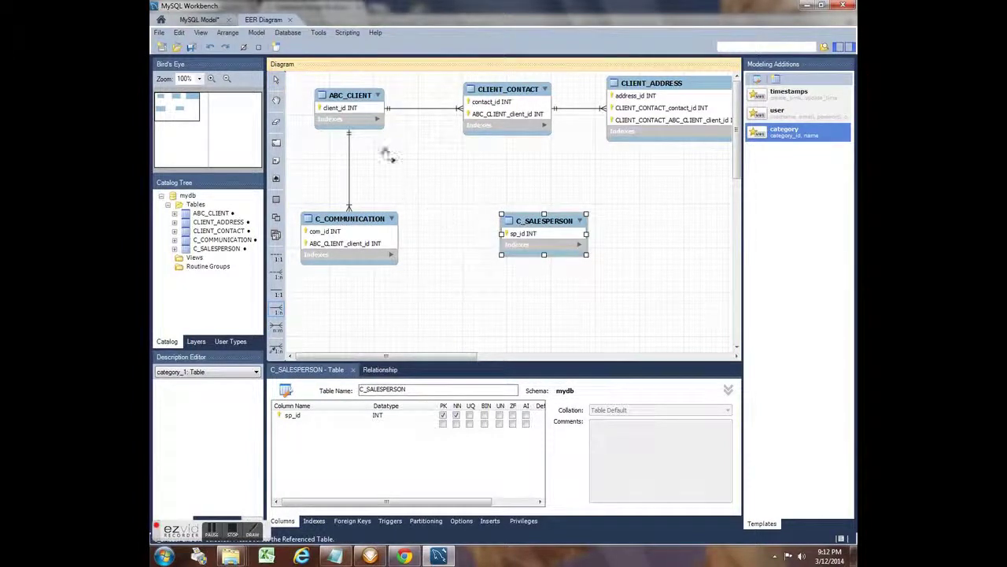
click(350, 108)
drag(551, 221, 532, 229)
click(608, 247)
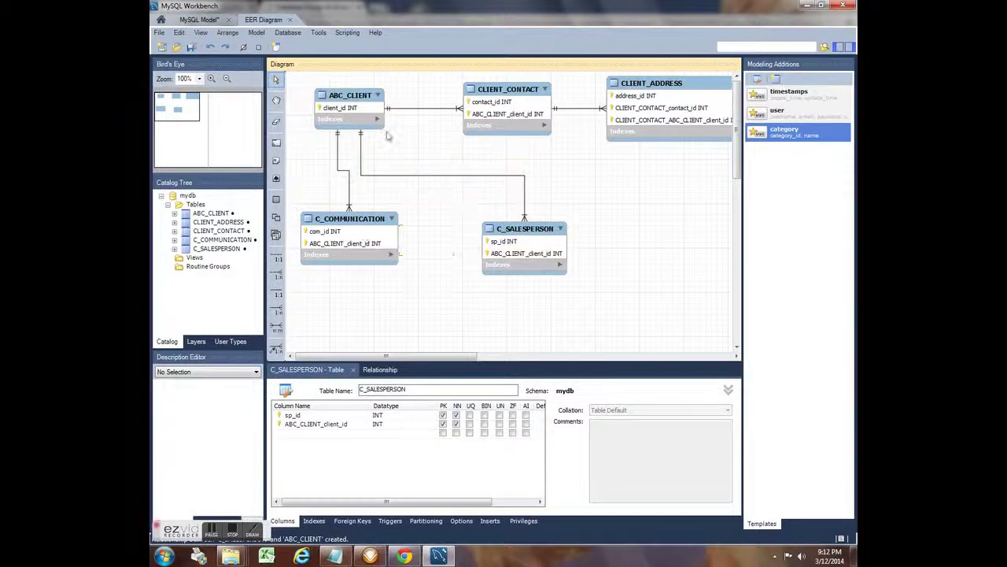
- Add a name column with datatype VARCHAR(45) to the ABC_CLIENT table
click(355, 118)
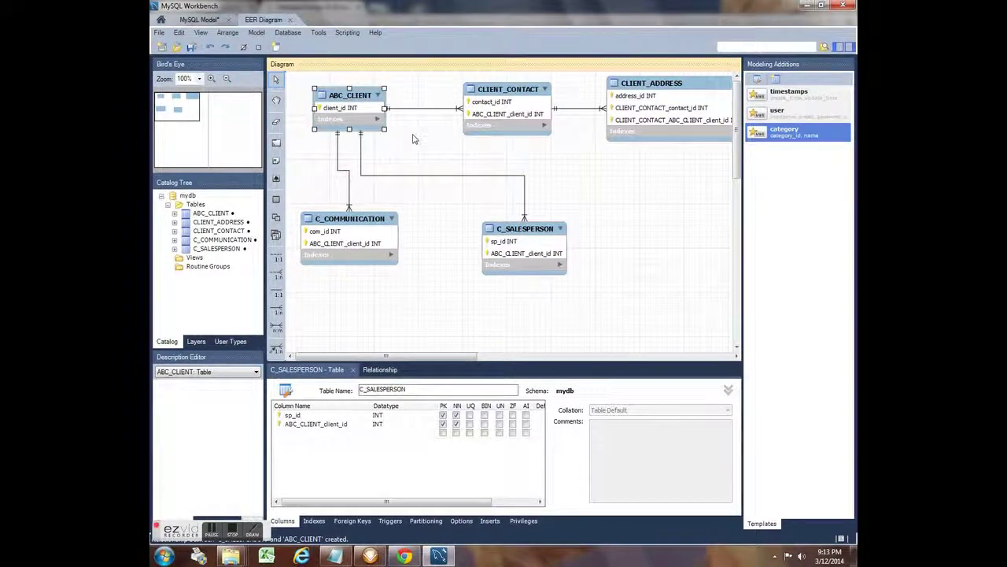
double_click(361, 122)
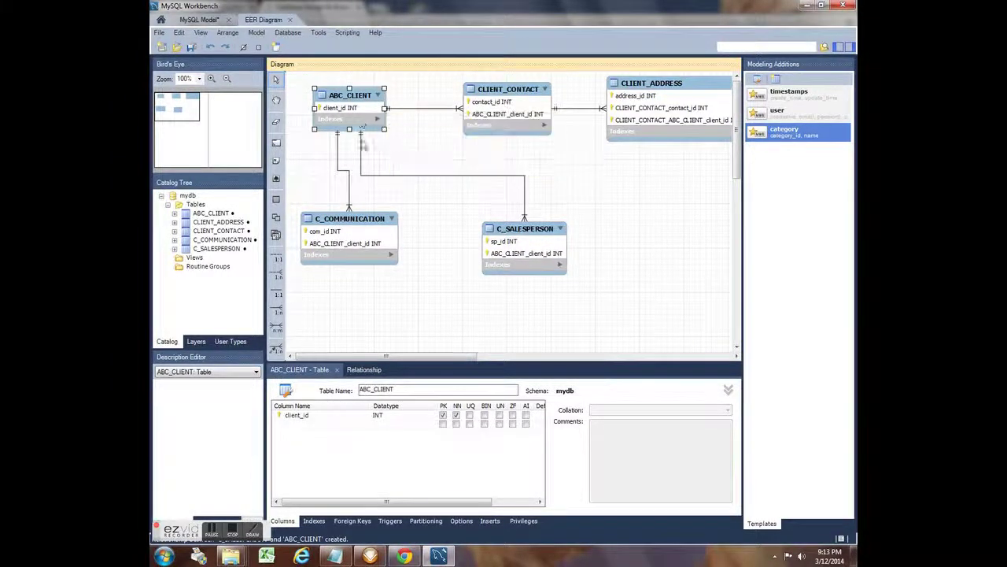
click(302, 432)
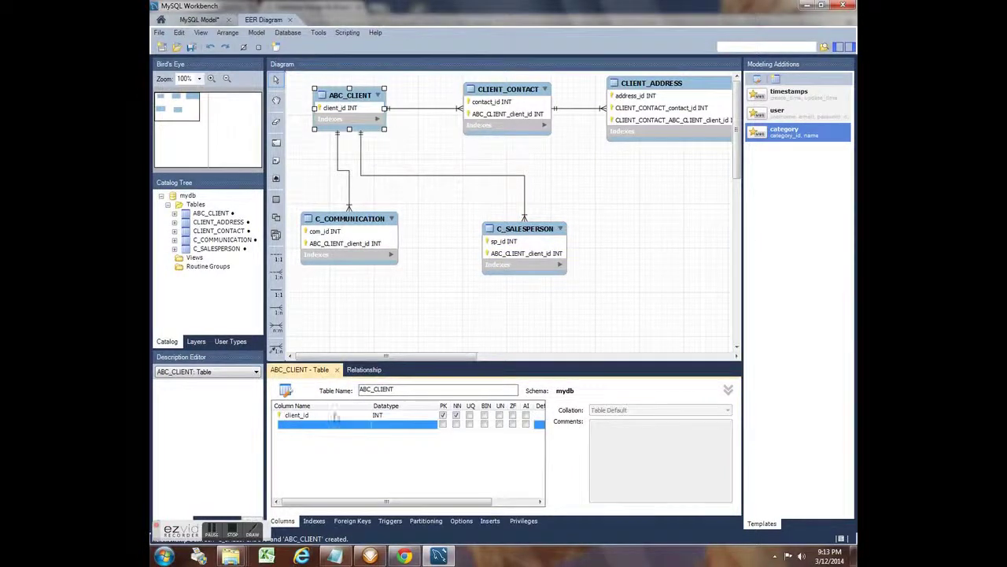
click(389, 315)
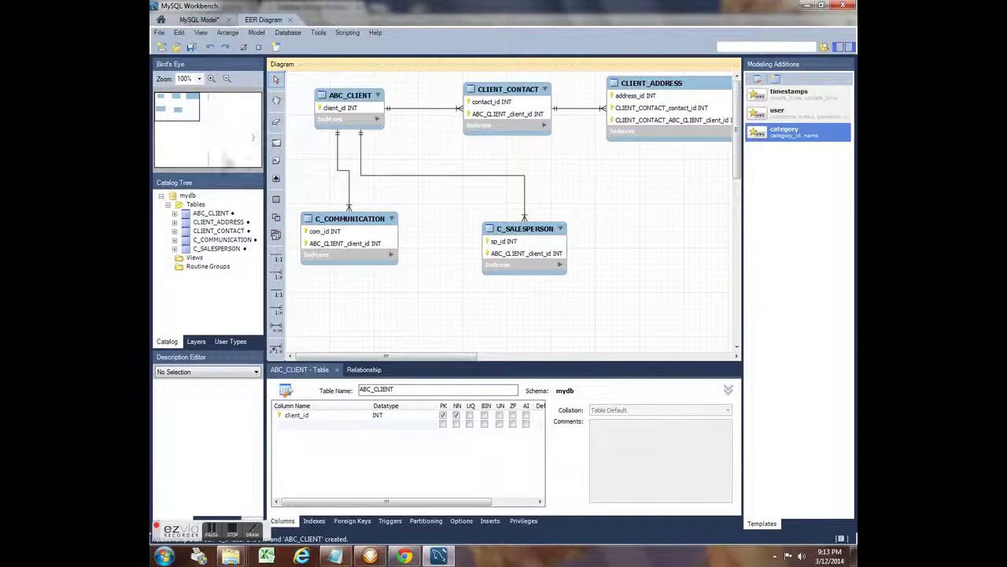
double_click(294, 427)
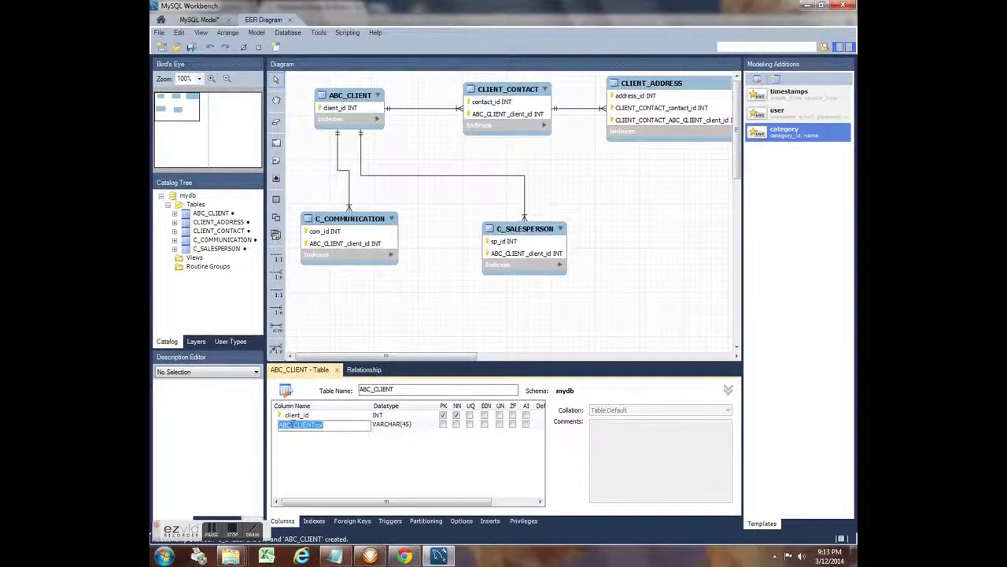
text(na)
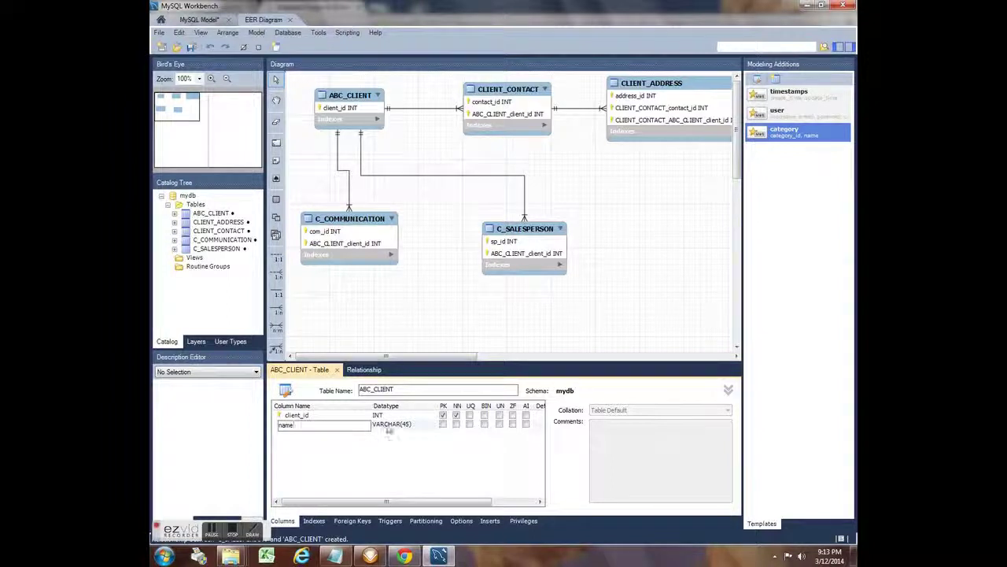
text(me)
key(Return)
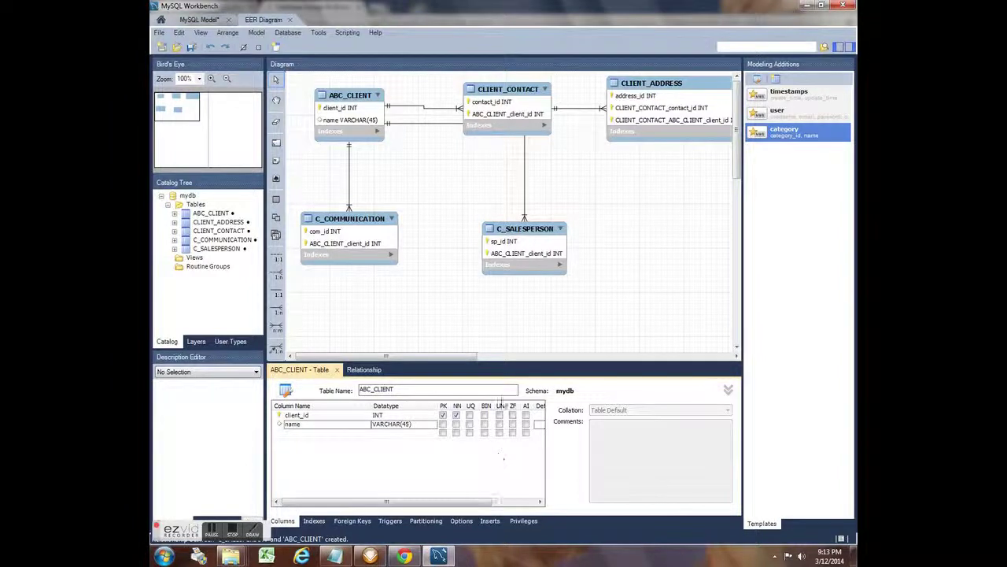
click(477, 326)
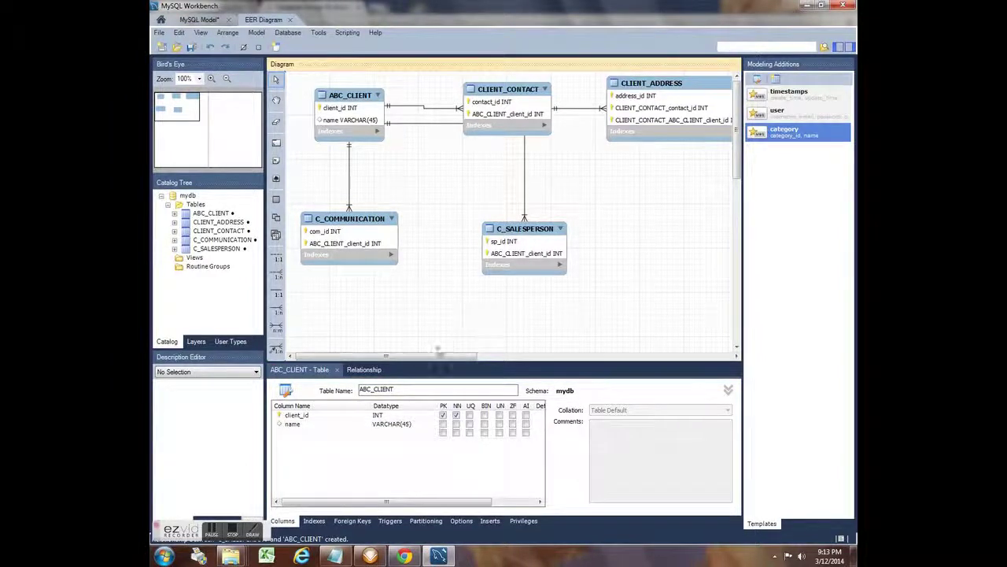
- Start saving the model under a new name, using the ER diagram file name pattern copied from the submission details in the browser
click(159, 33)
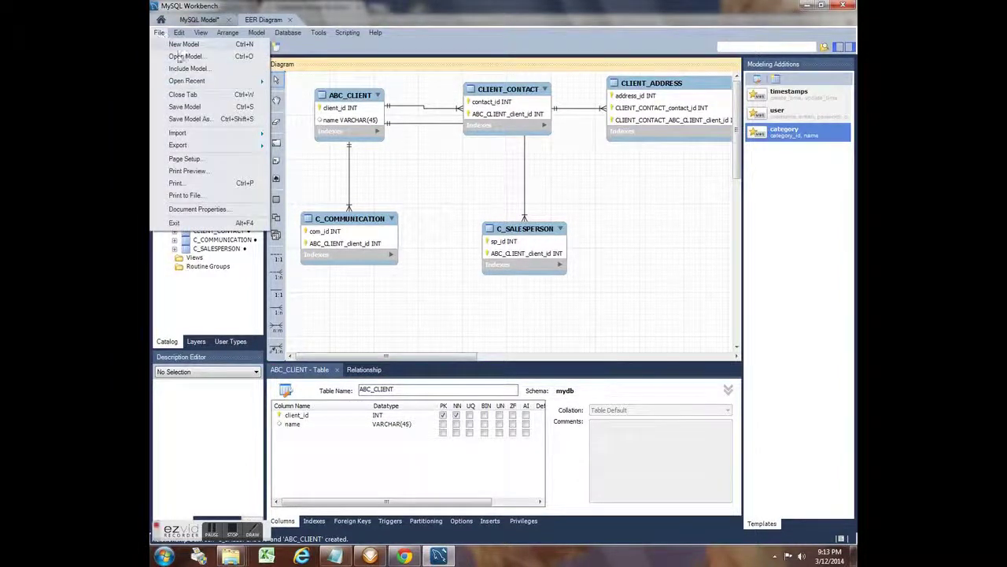
click(203, 119)
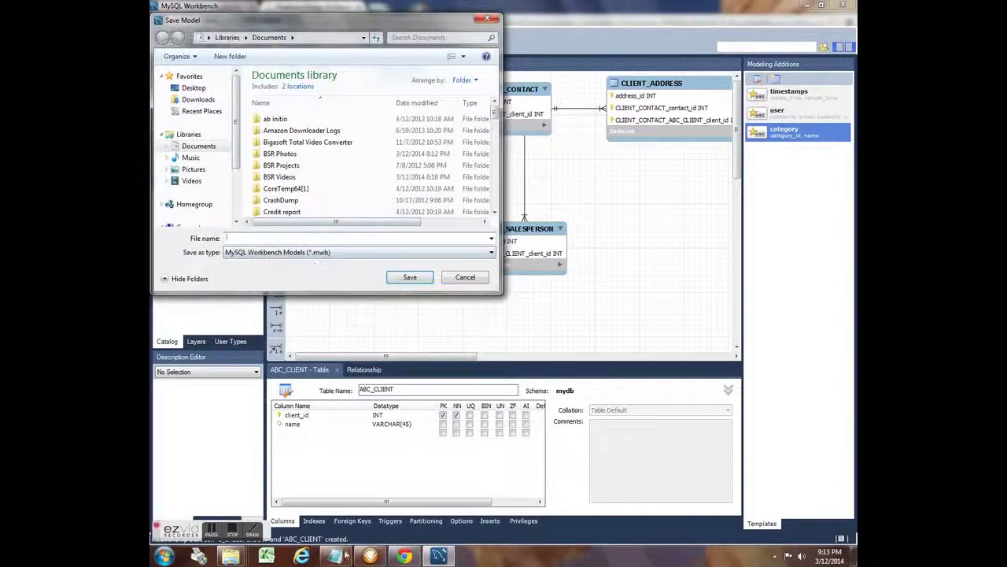
click(403, 556)
scroll(462, 431, down, 3)
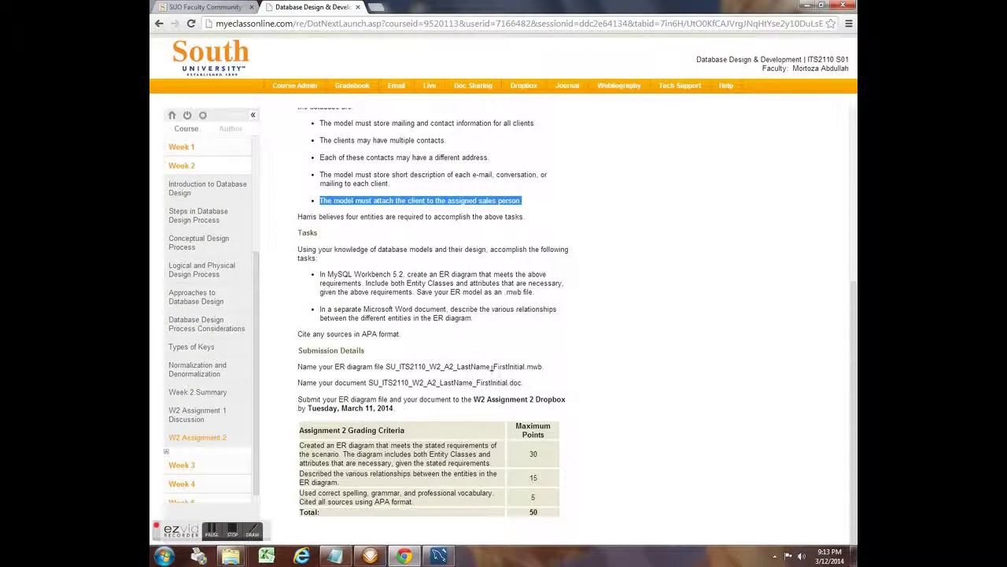
drag(523, 366, 386, 366)
key(ctrl+c)
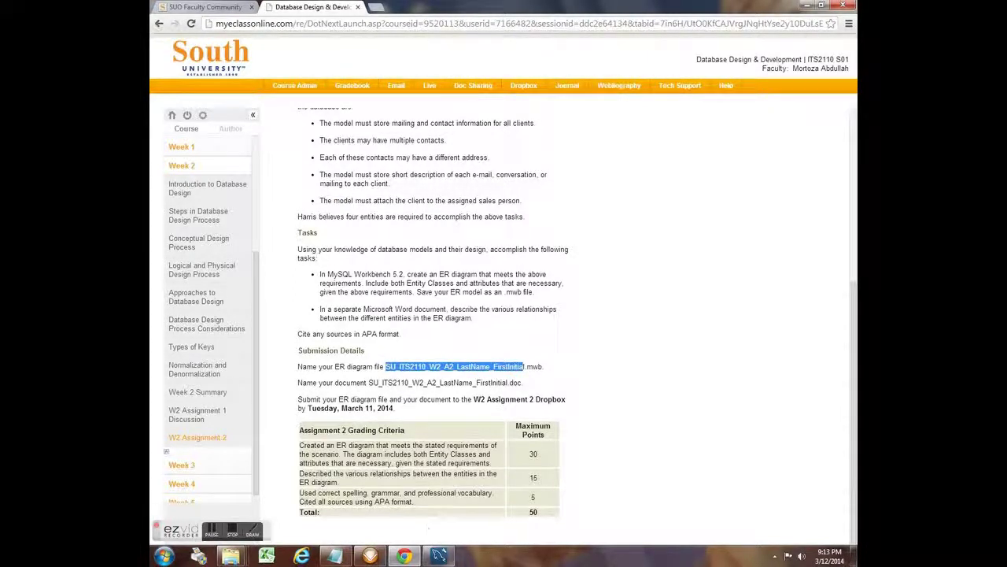
click(438, 555)
key(ctrl+v)
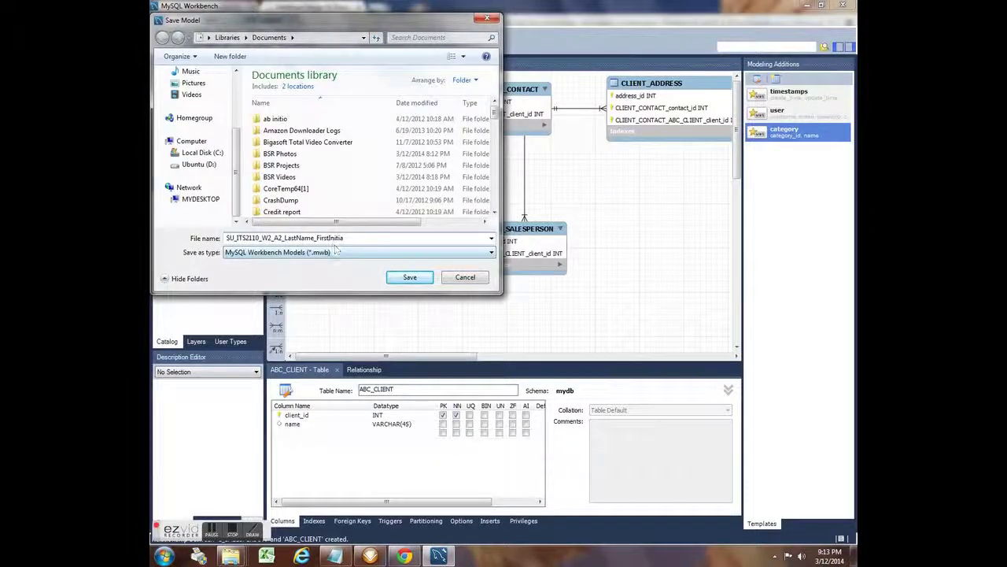
- Replace the file name's LastName and FirstInitial placeholders with the author's last name and first initial, and cancel the save
key(BackSpace)
key(BackSpace)
key(BackSpace)
key(BackSpace)
key(BackSpace)
key(BackSpace)
text(Abdullah)
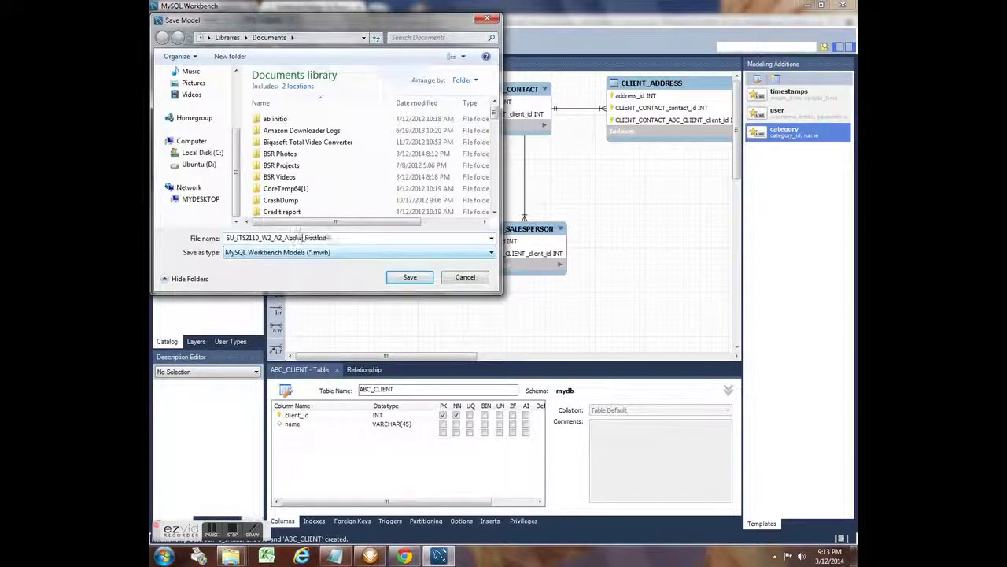
key(Delete)
key(Delete)
key(Delete)
key(Delete)
text(M)
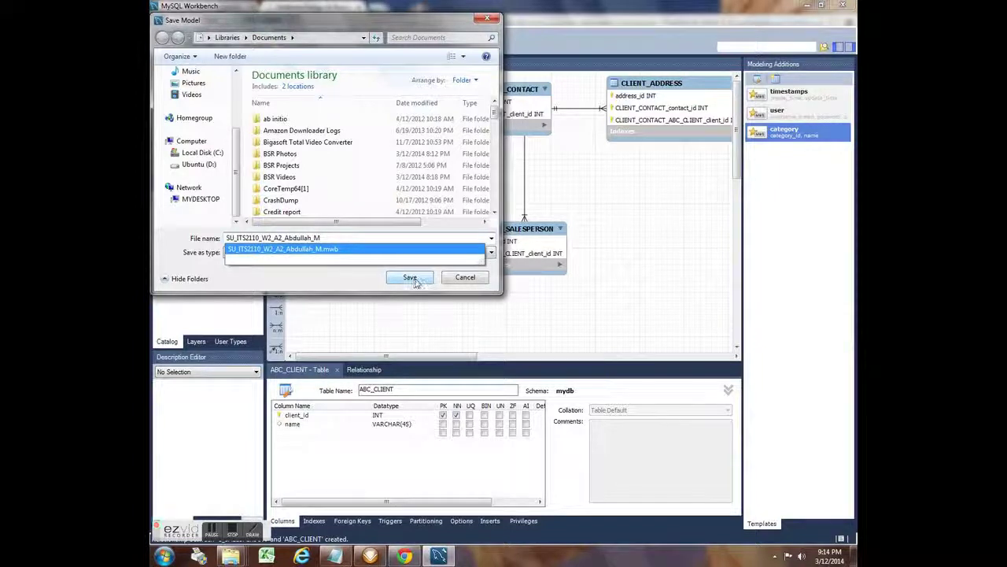
click(465, 279)
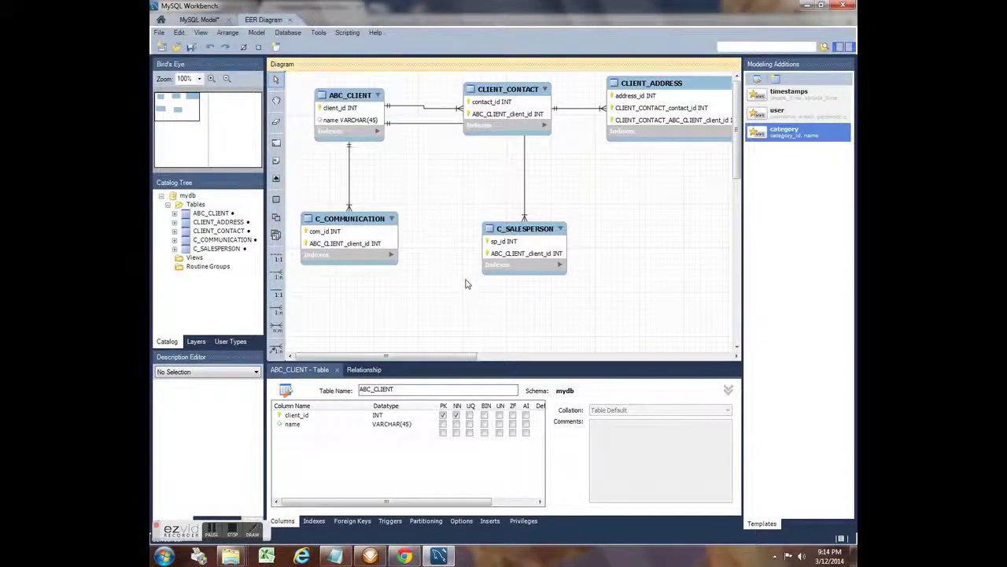